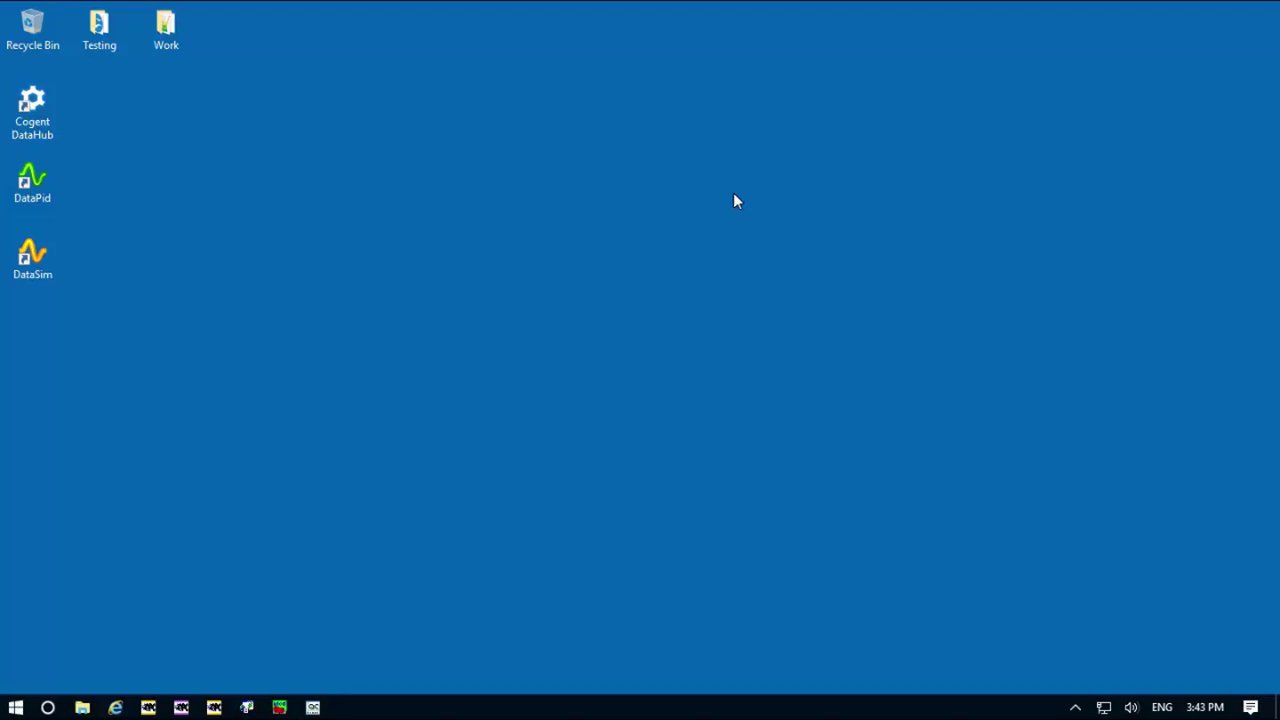
Launch Cogent DataHub from the desktop and open its tray quick-action menu
double_click(44, 102)
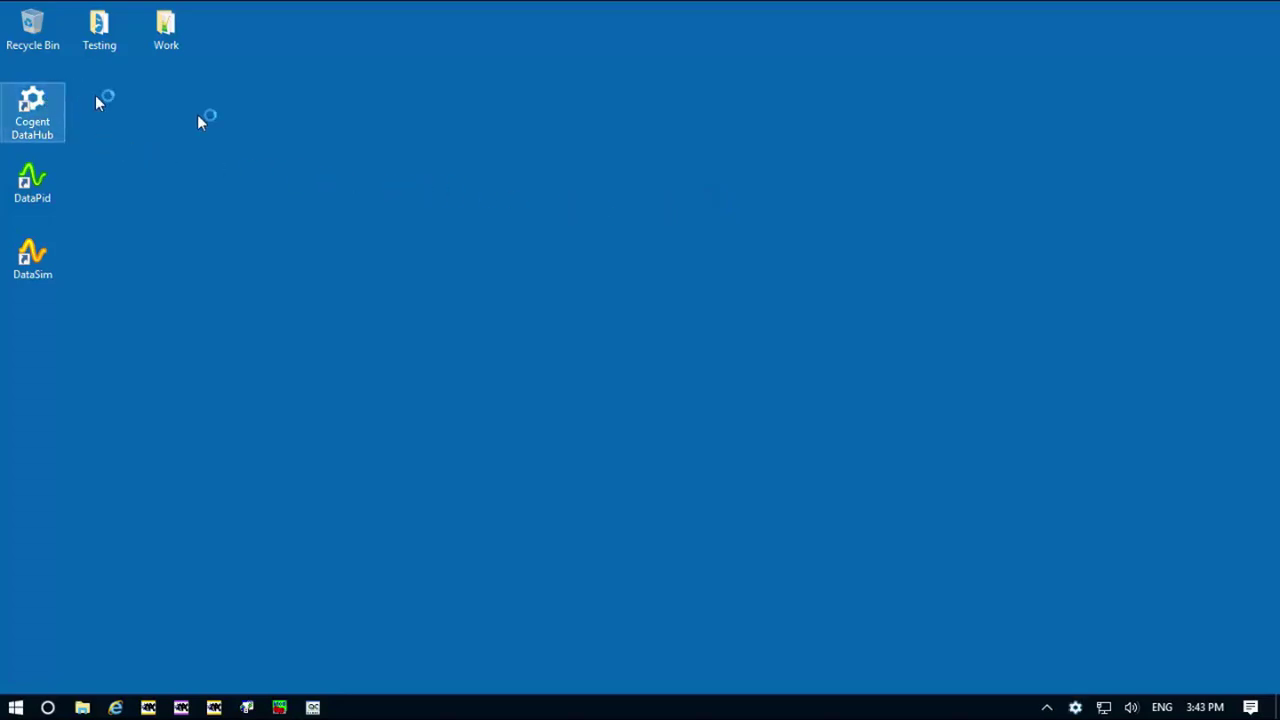
right_click(1075, 707)
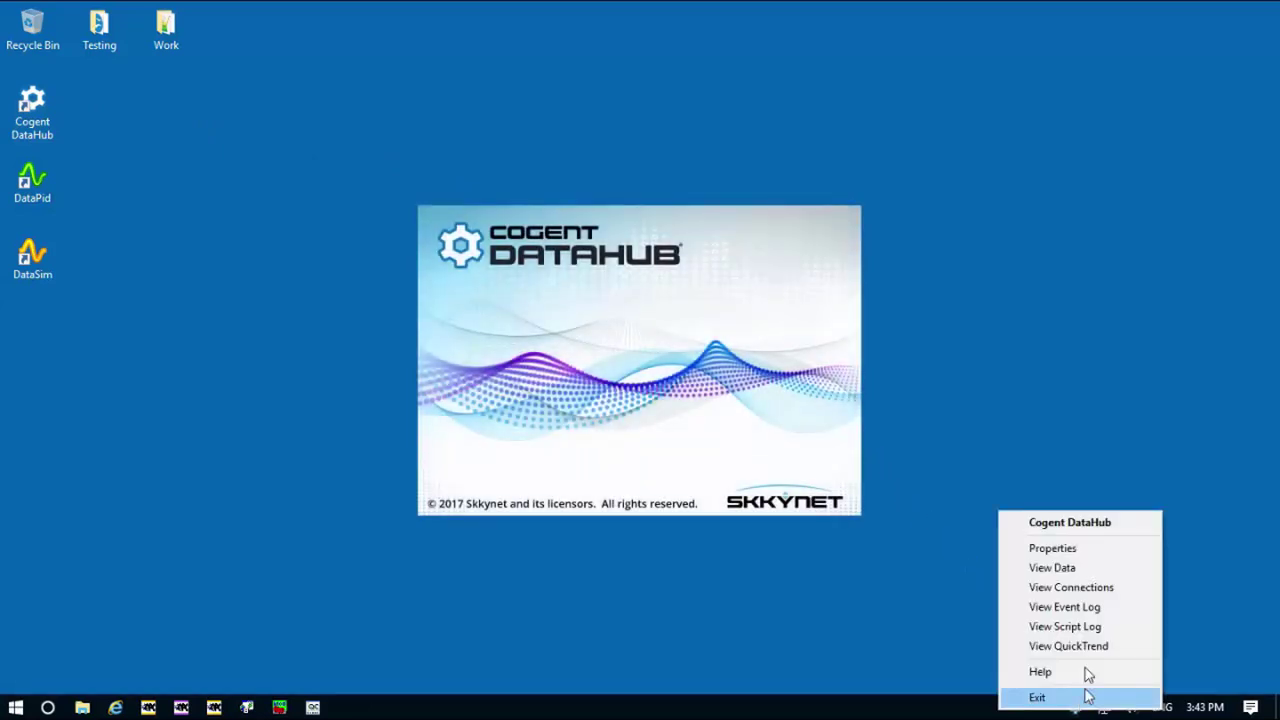
Open DataHub Properties, review the OPC UA and OPC DA pages, then return to OPC UA
click(1085, 552)
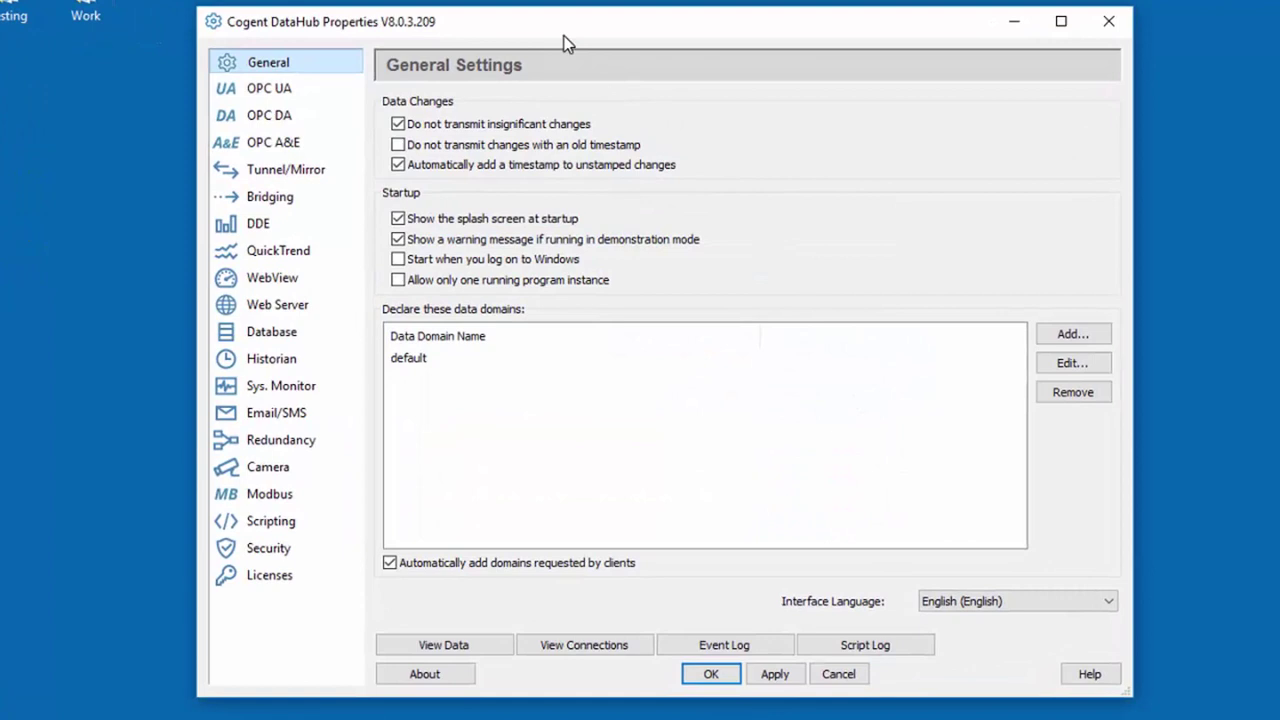
click(321, 88)
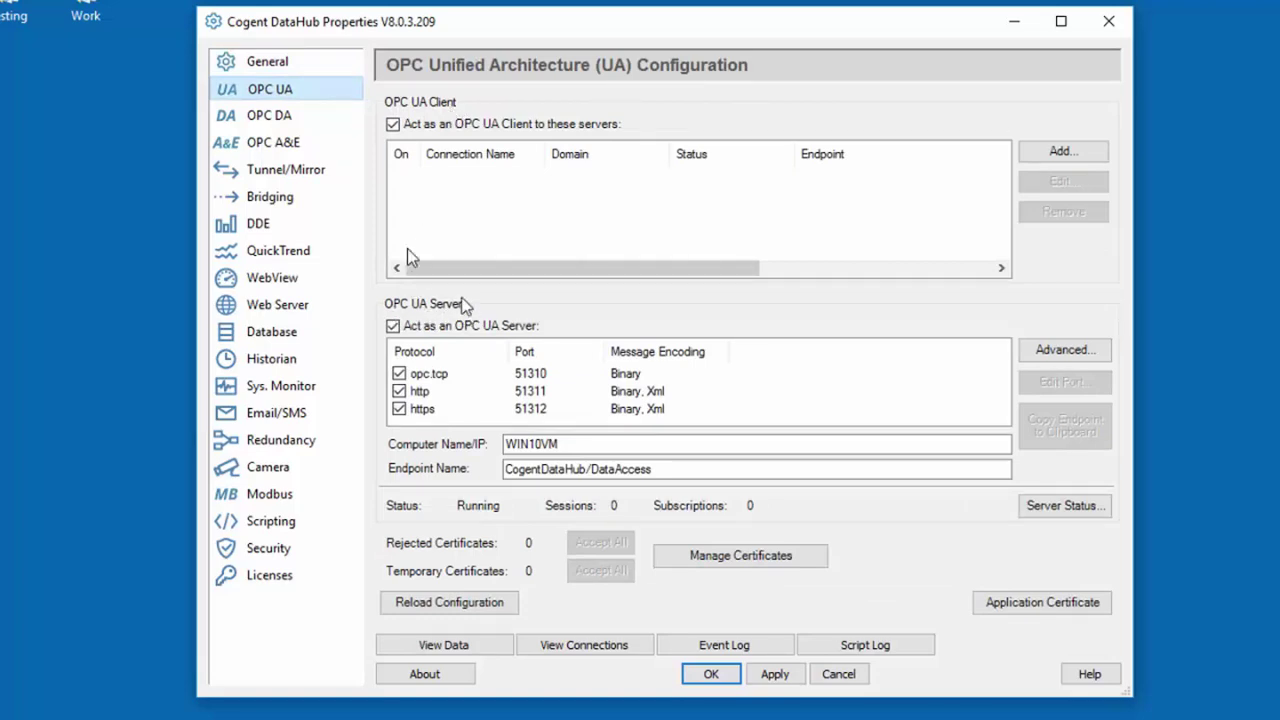
click(245, 116)
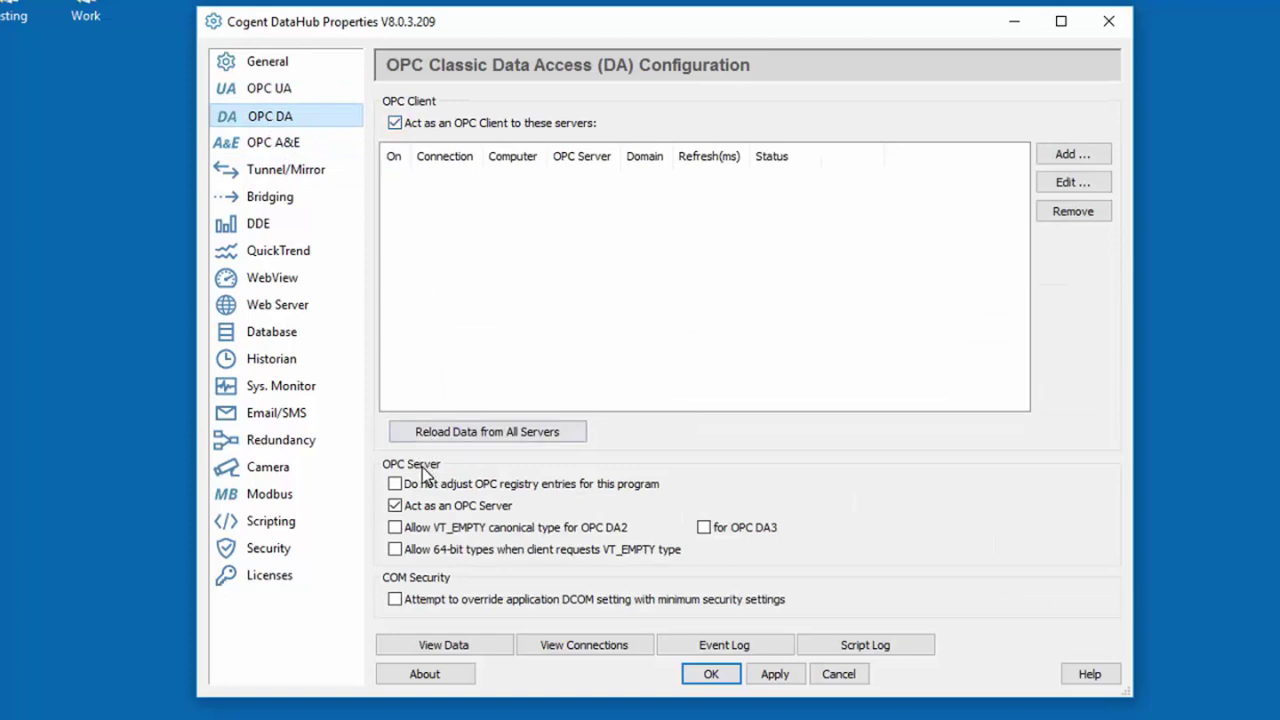
click(302, 86)
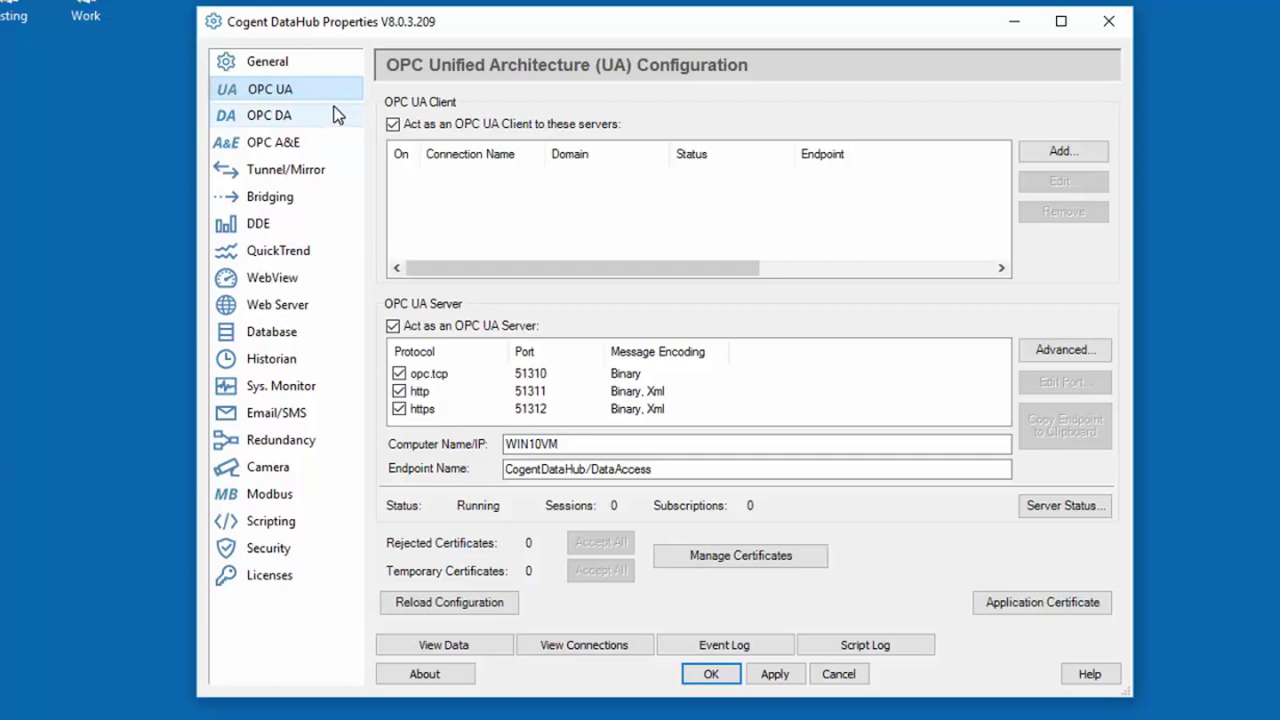
click(316, 92)
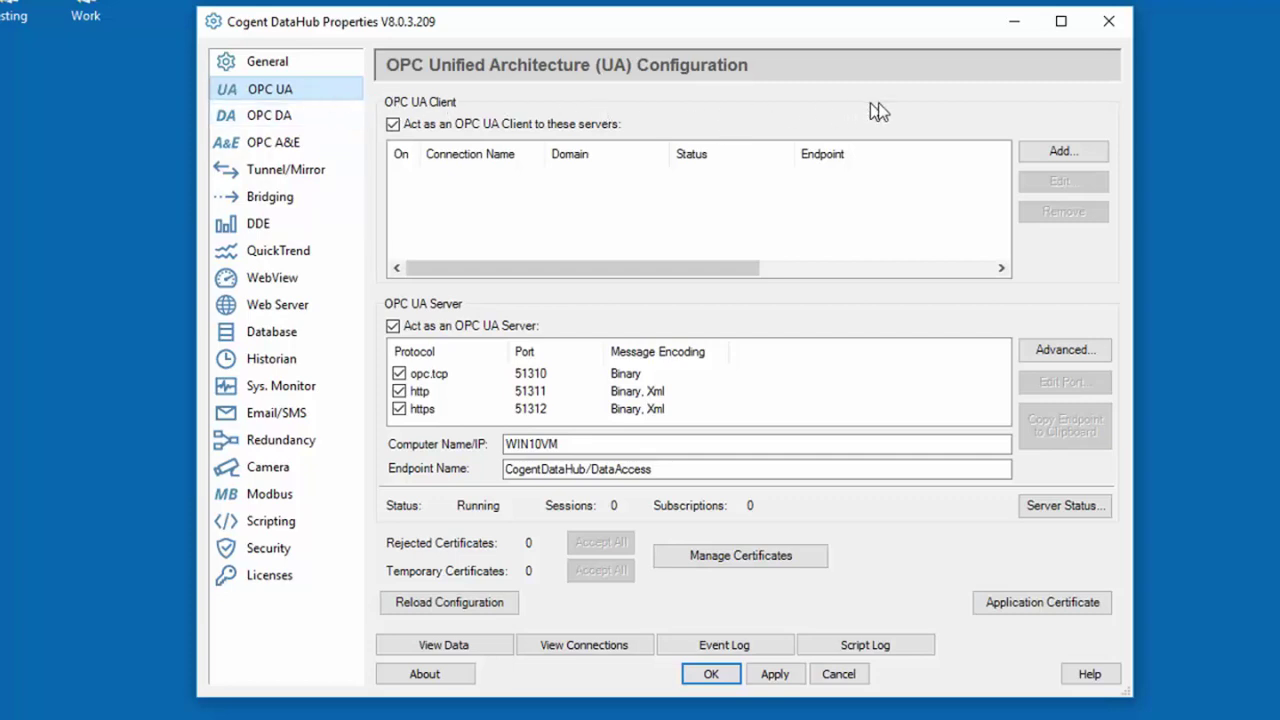
Add a UA connection with endpoint opc.tcp://127.0.0.1:49380 and confirm its connection test succeeds
click(1096, 150)
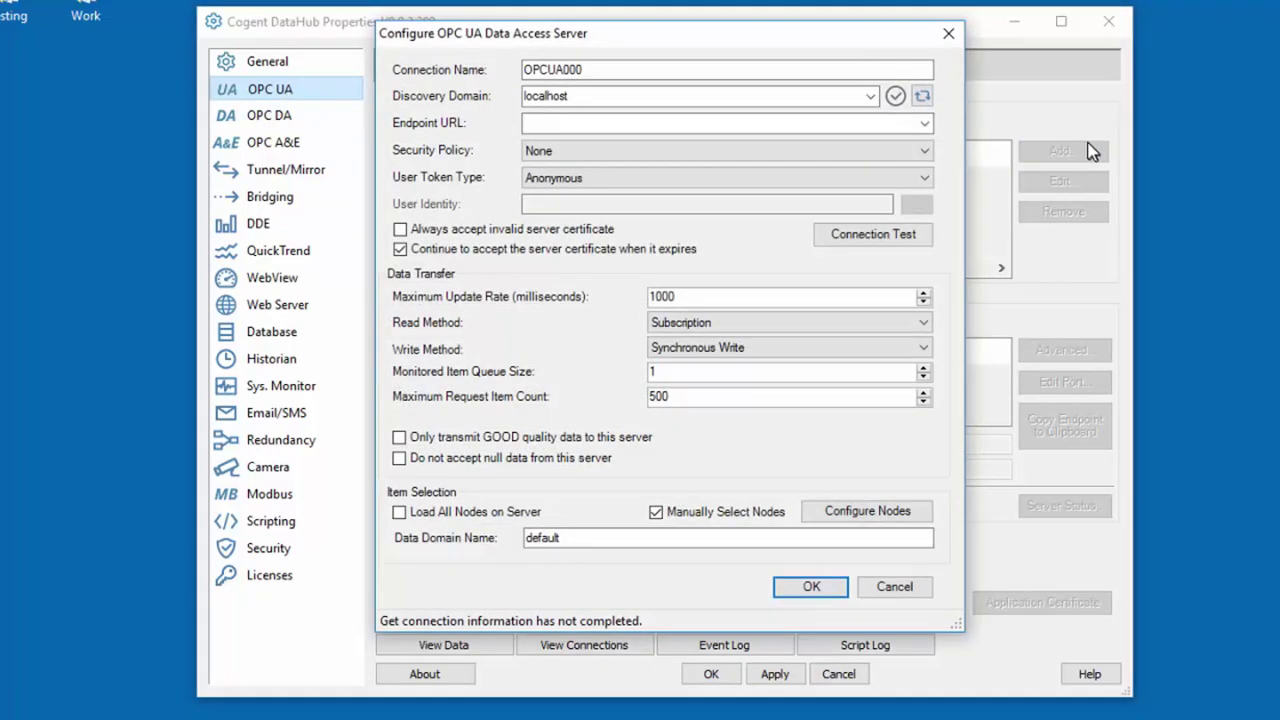
click(884, 124)
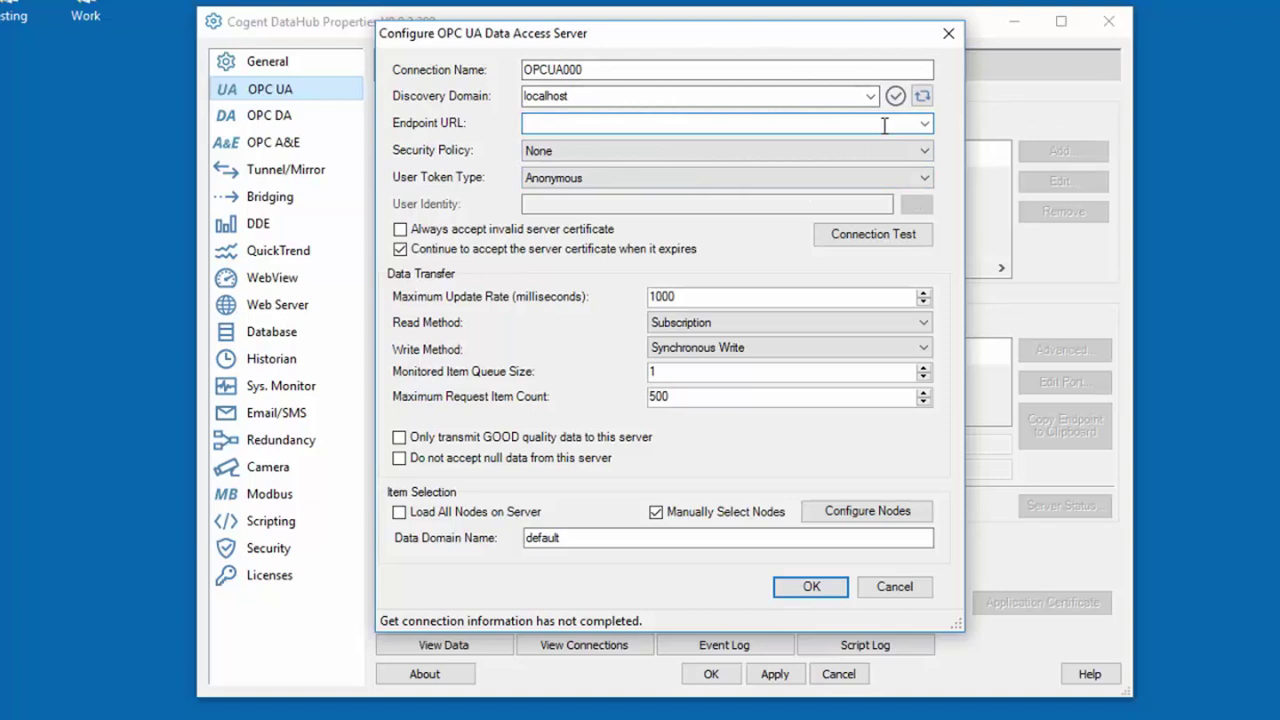
text(opc.tcp://127.0.0.1:49380)
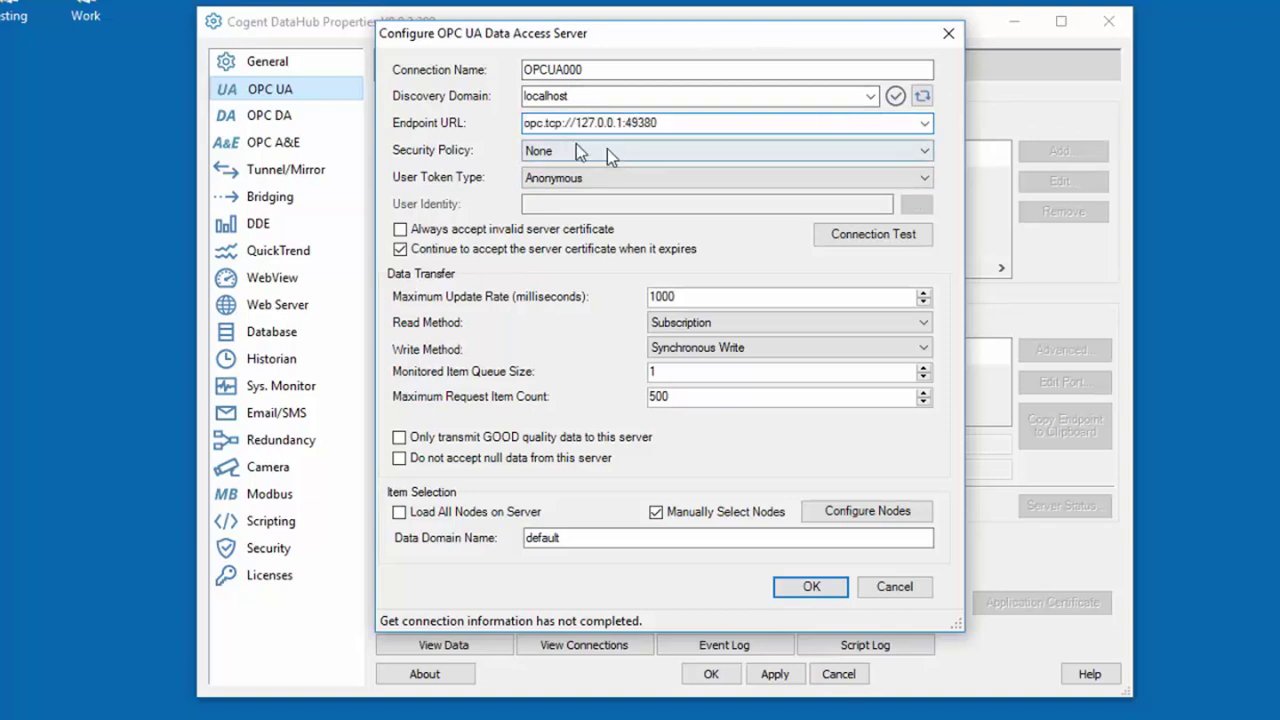
click(878, 240)
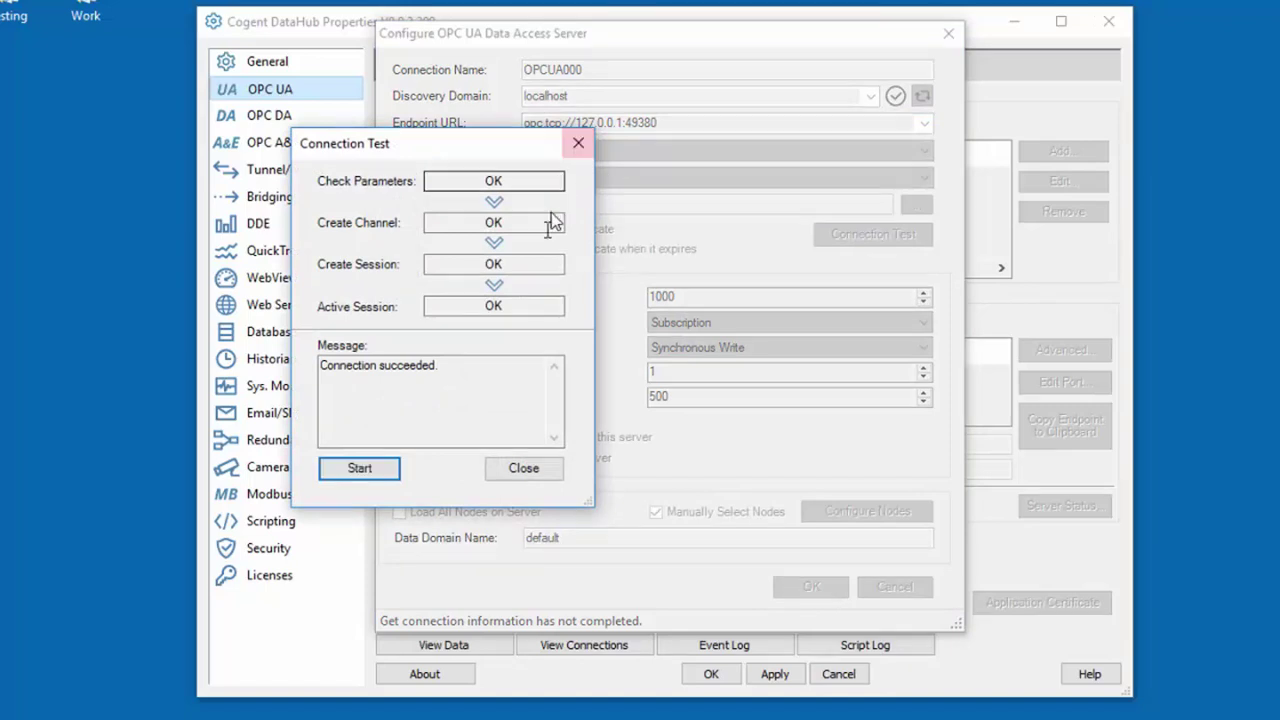
click(524, 469)
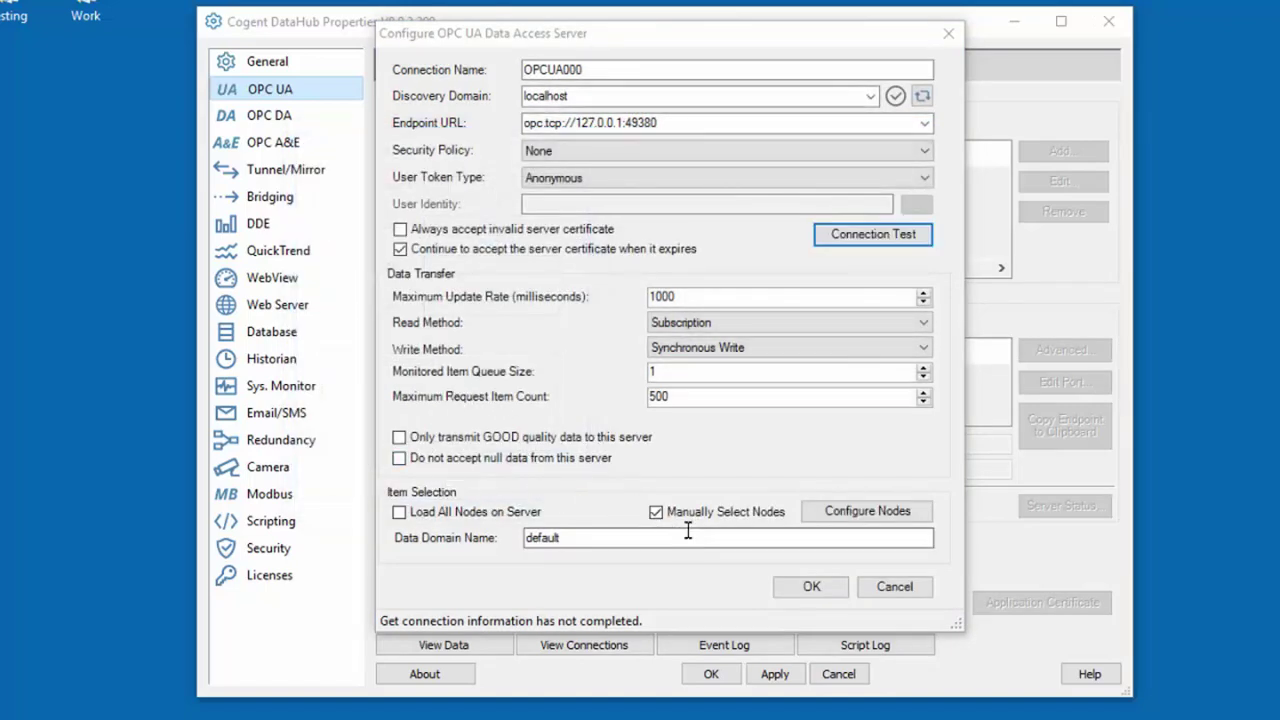
Select the Ramp_Float10000 through Ramp_Float10010 nodes under Test > Test.5000 as the connection's items
click(858, 518)
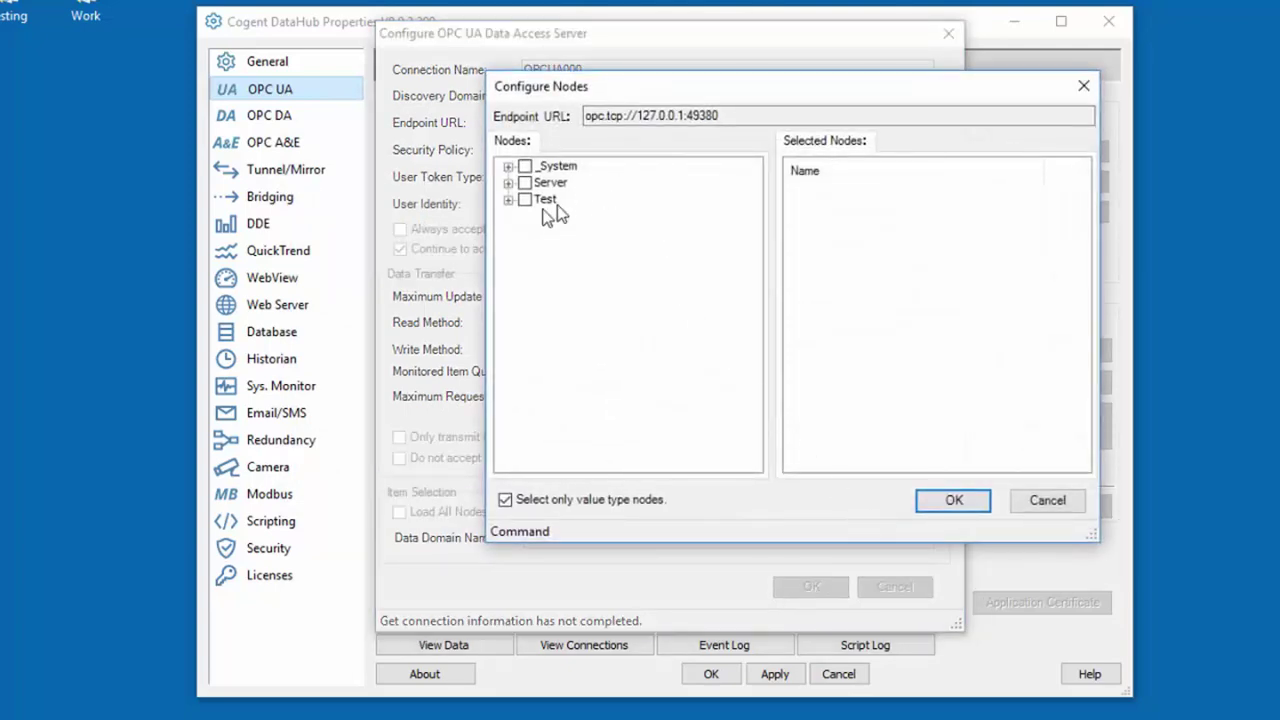
click(508, 199)
click(529, 249)
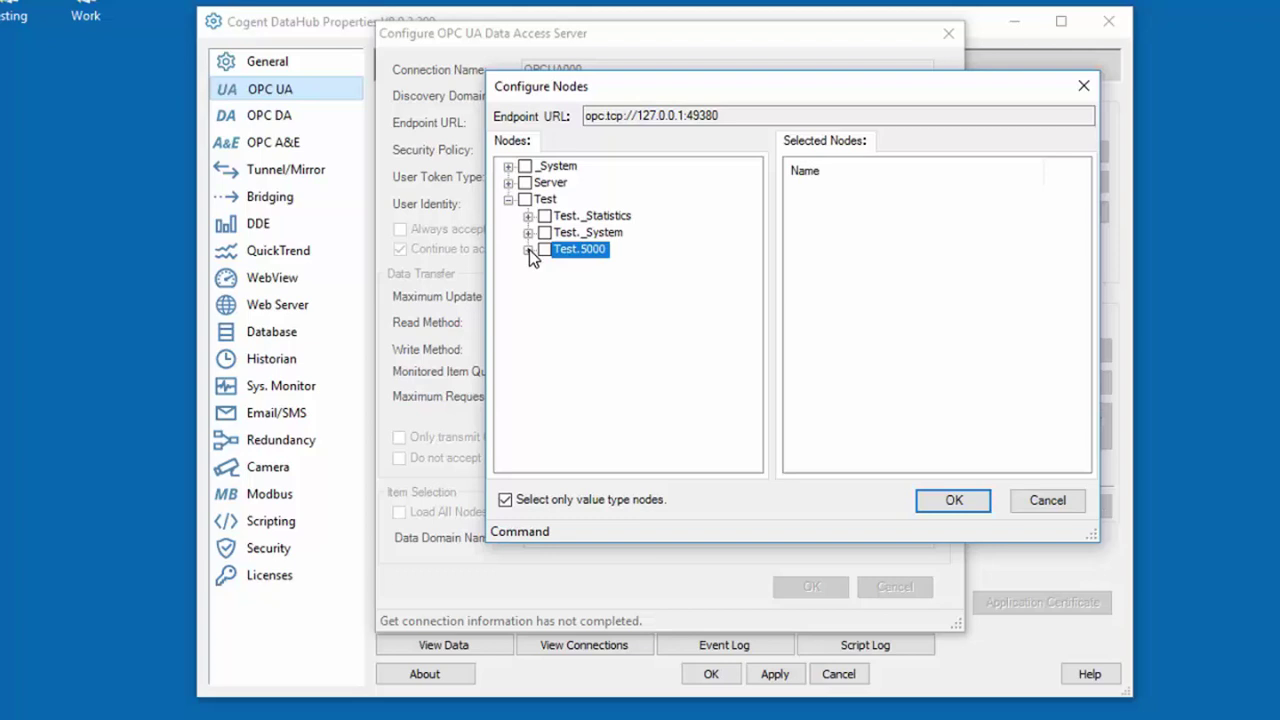
double_click(583, 256)
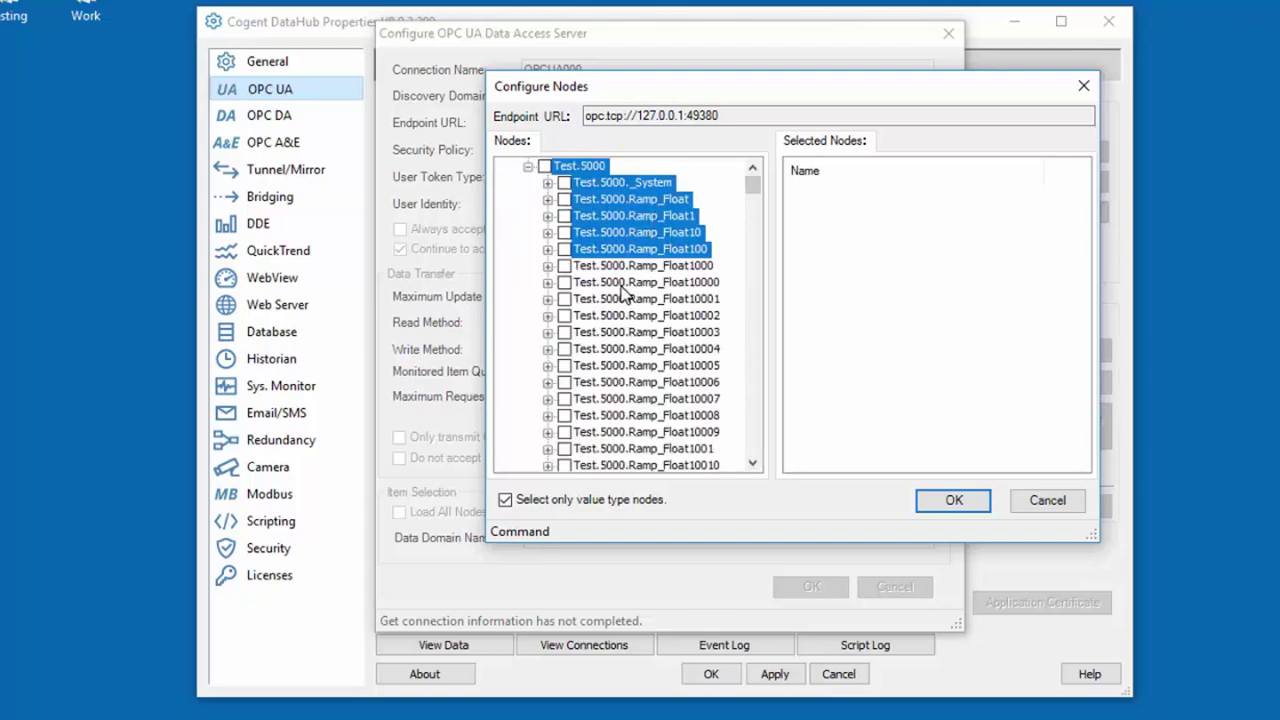
click(624, 285)
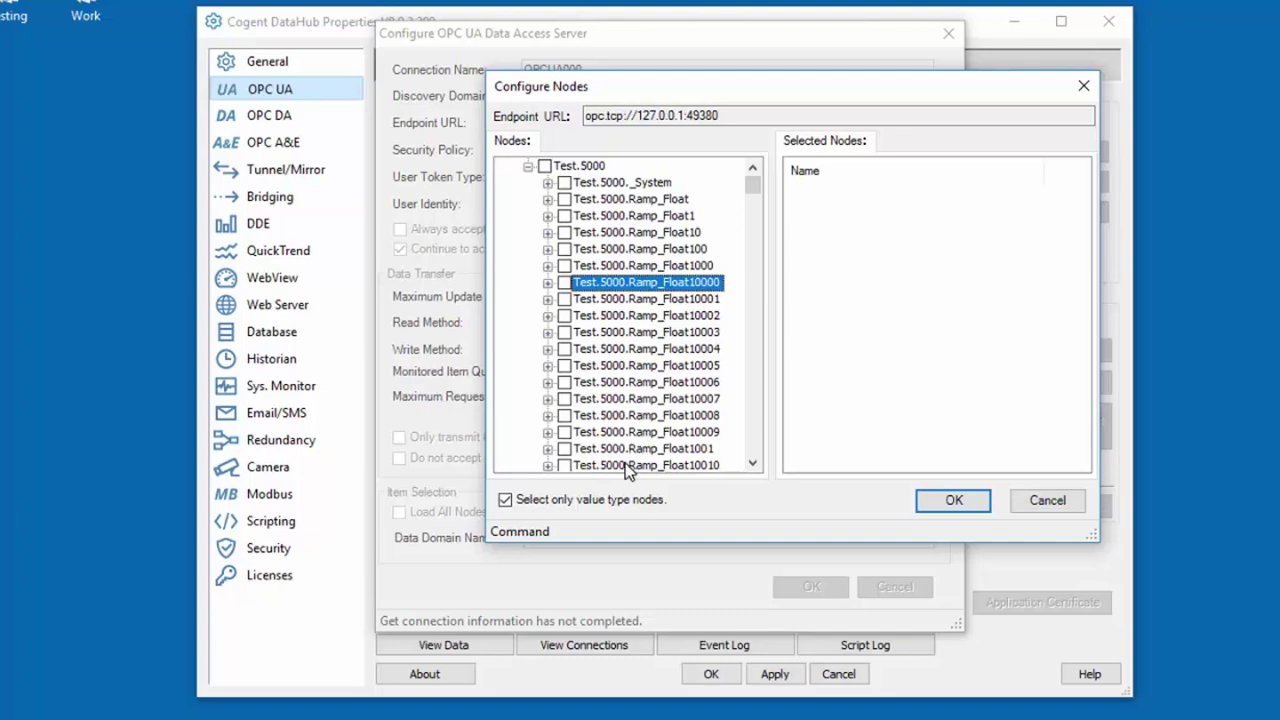
shift+click(626, 465)
click(564, 268)
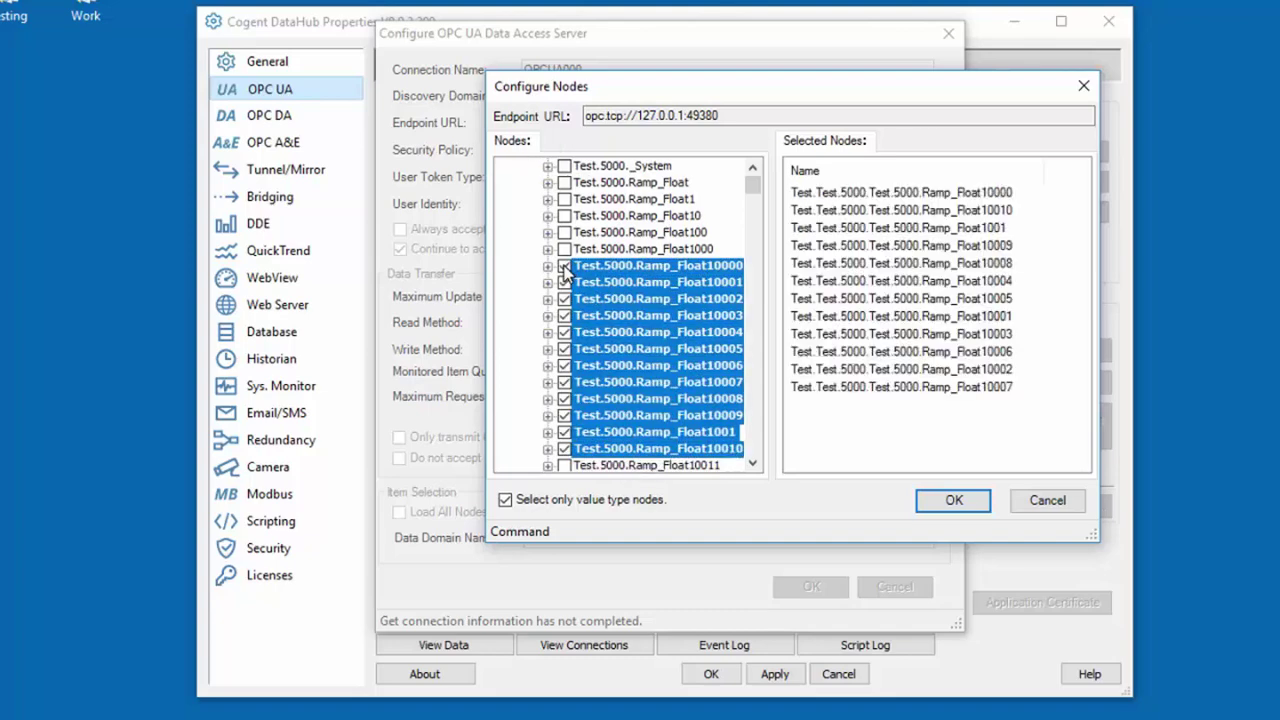
click(981, 507)
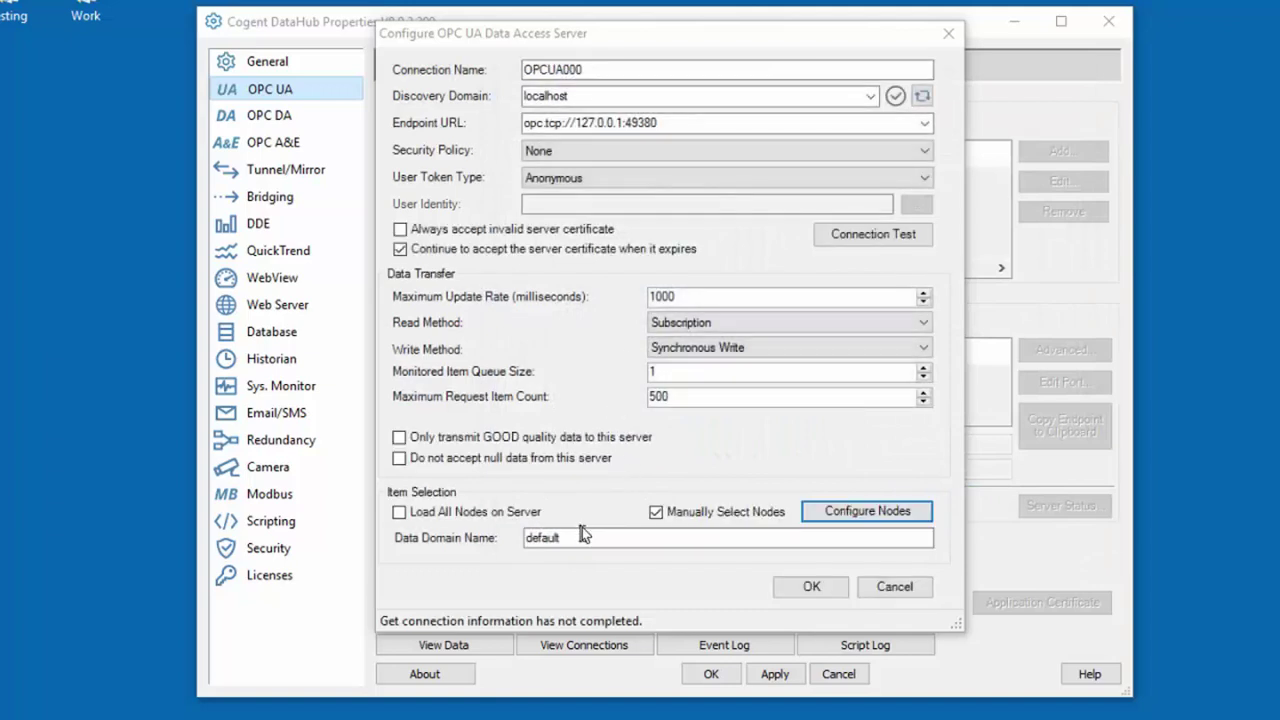
Set the data domain name to UA_Sample, save the connection, and apply the settings
drag(591, 536, 500, 535)
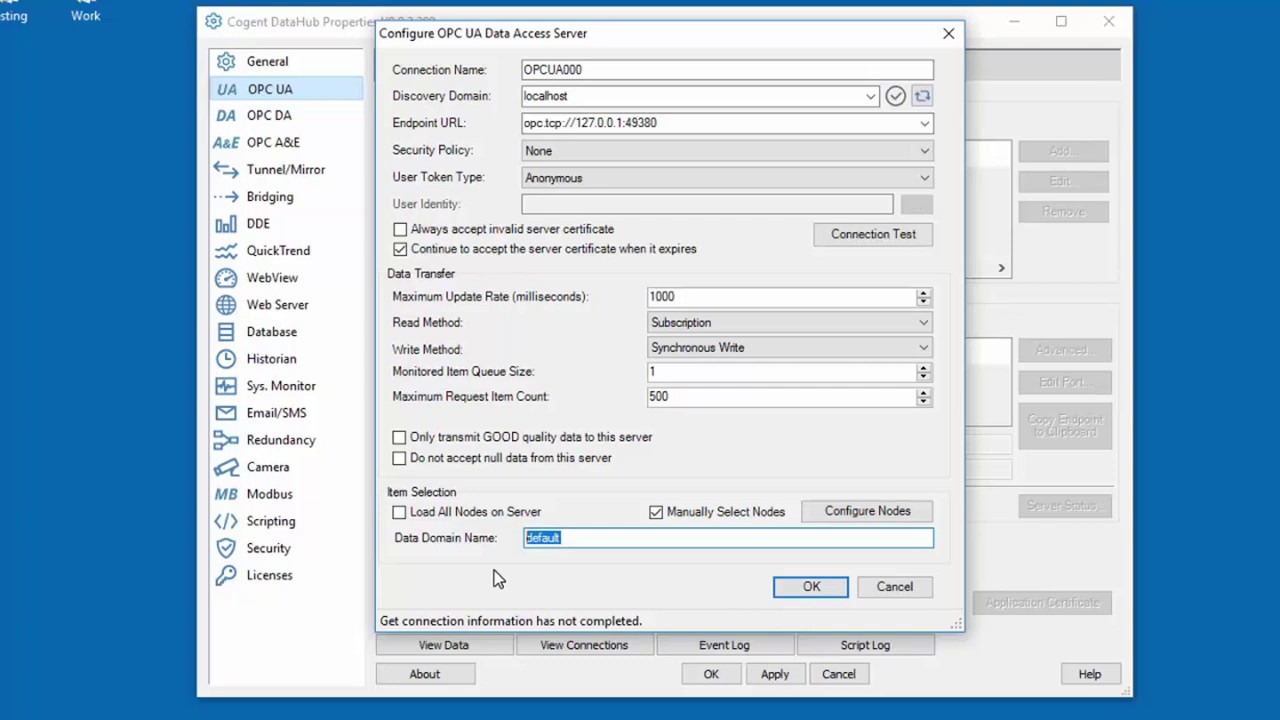
text(UA_Sample)
click(811, 586)
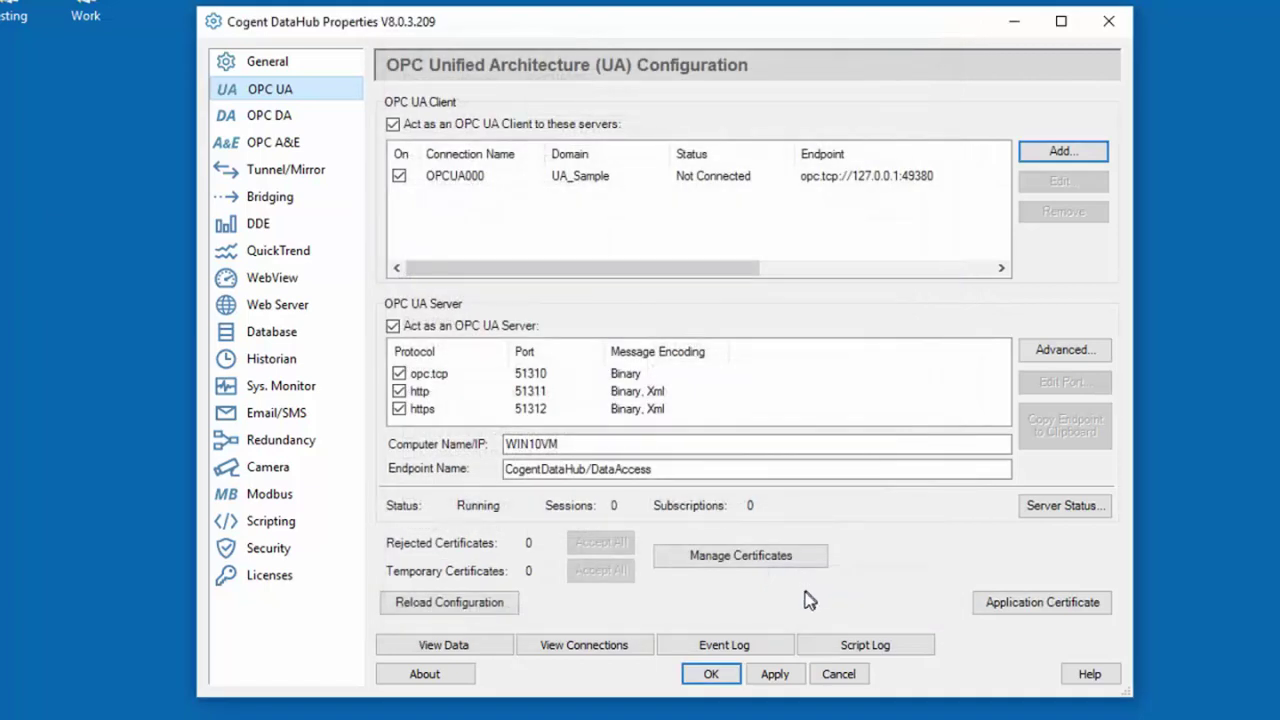
click(775, 674)
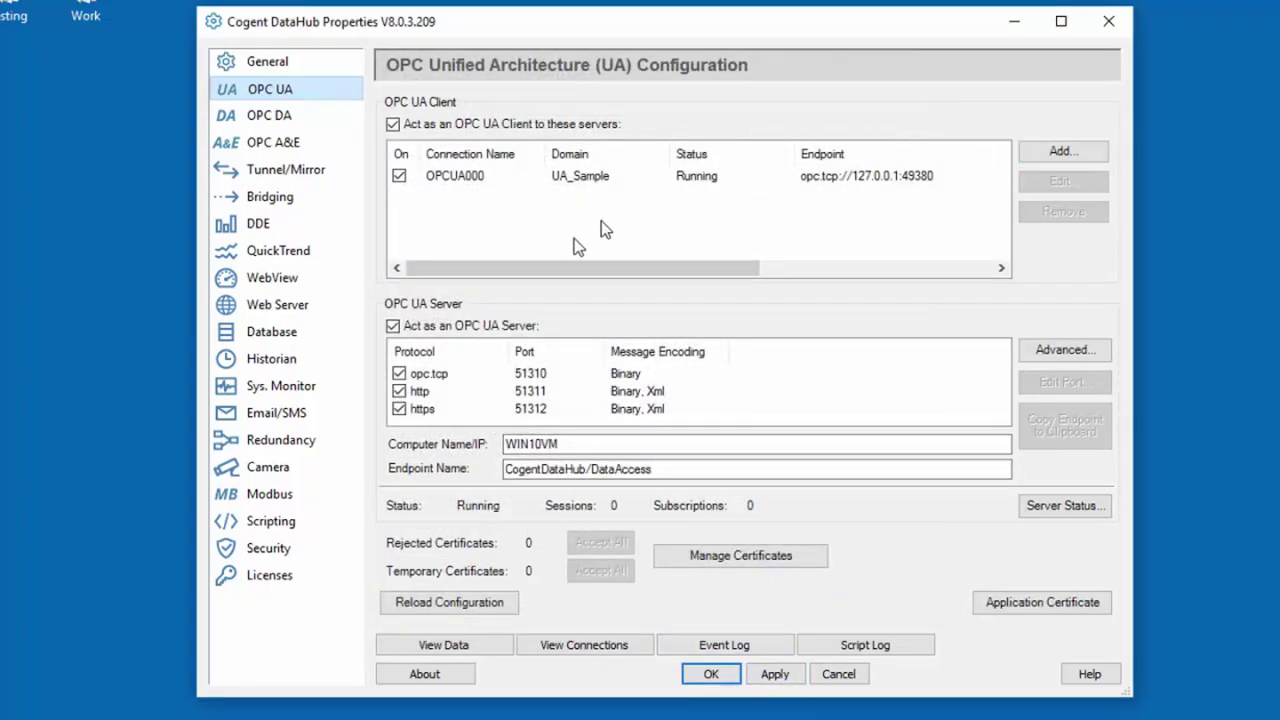
Expand UA_Sample > Test > Test.5000 in the Data Browser to view its Ramp_Float points
click(497, 650)
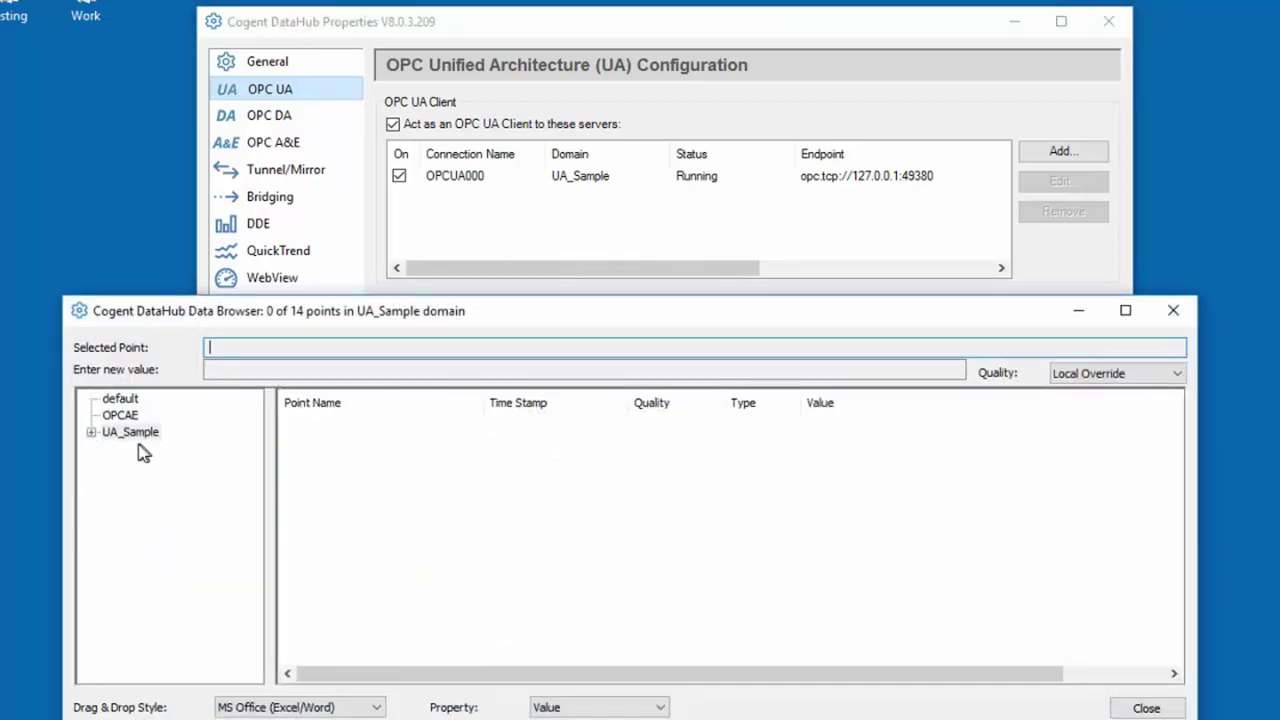
click(91, 432)
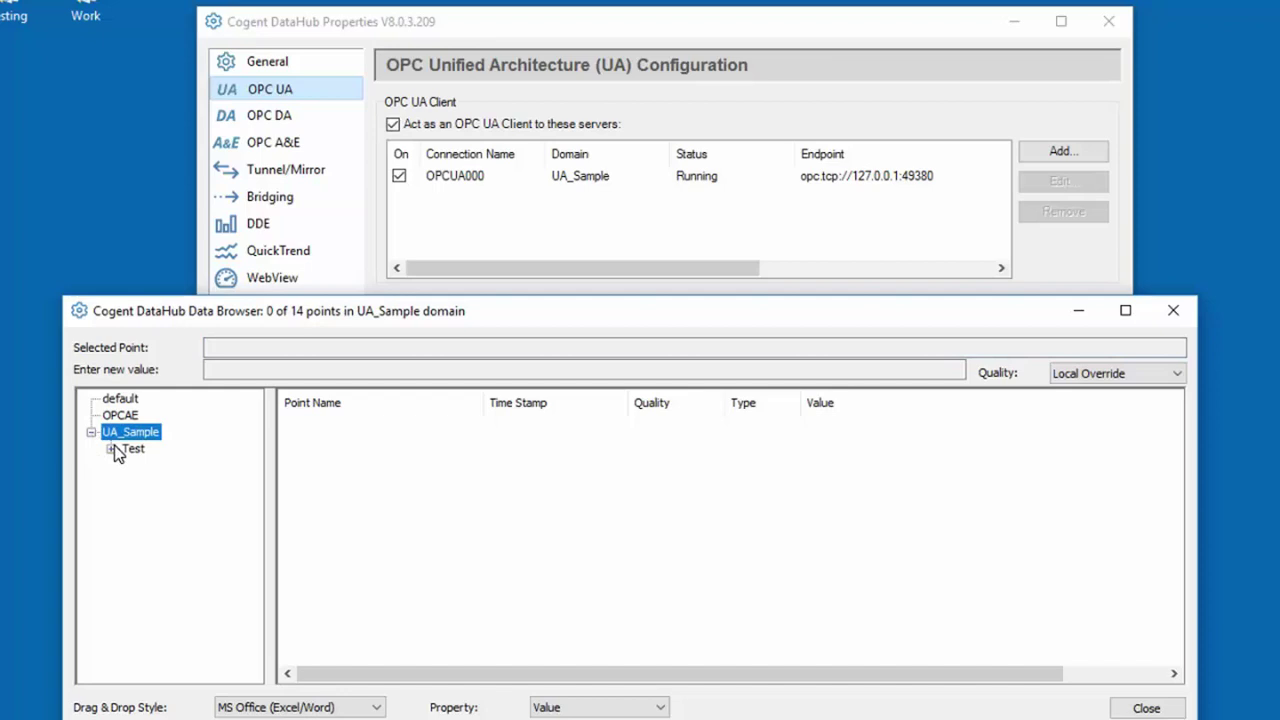
click(112, 449)
click(163, 466)
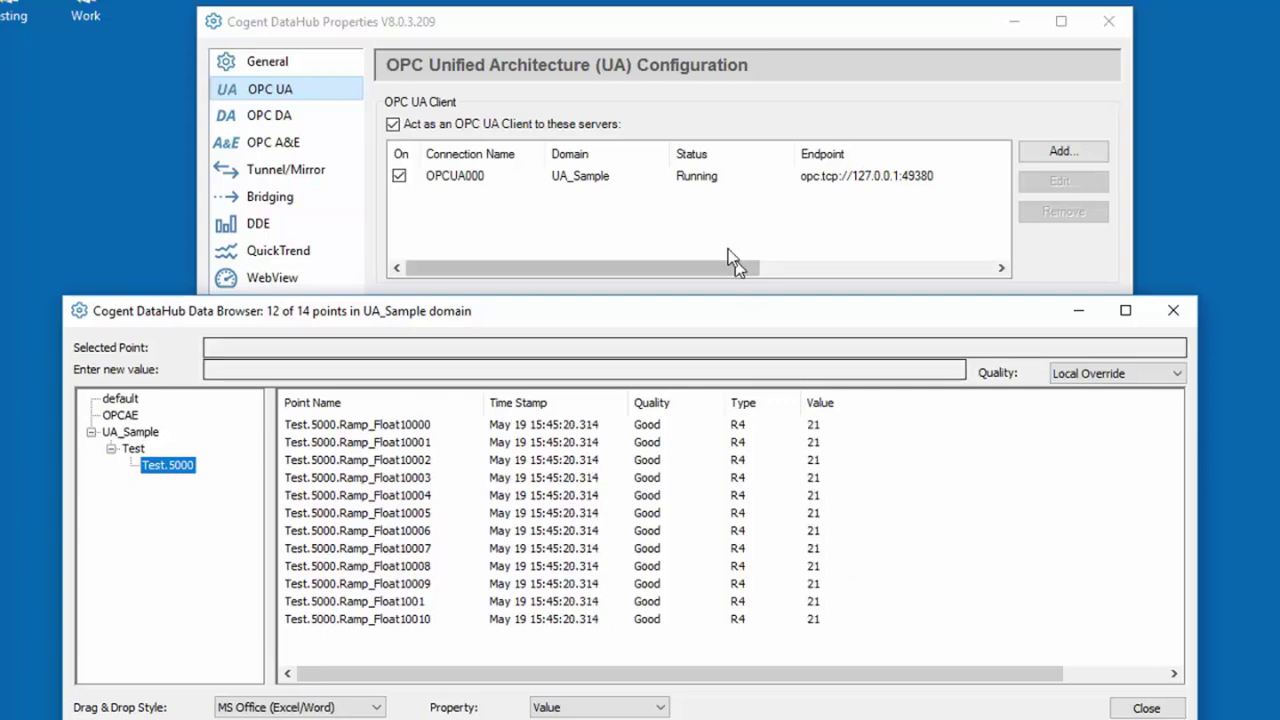
click(588, 177)
Change OPCUA000's maximum update rate to 250 ms and apply the change
double_click(589, 184)
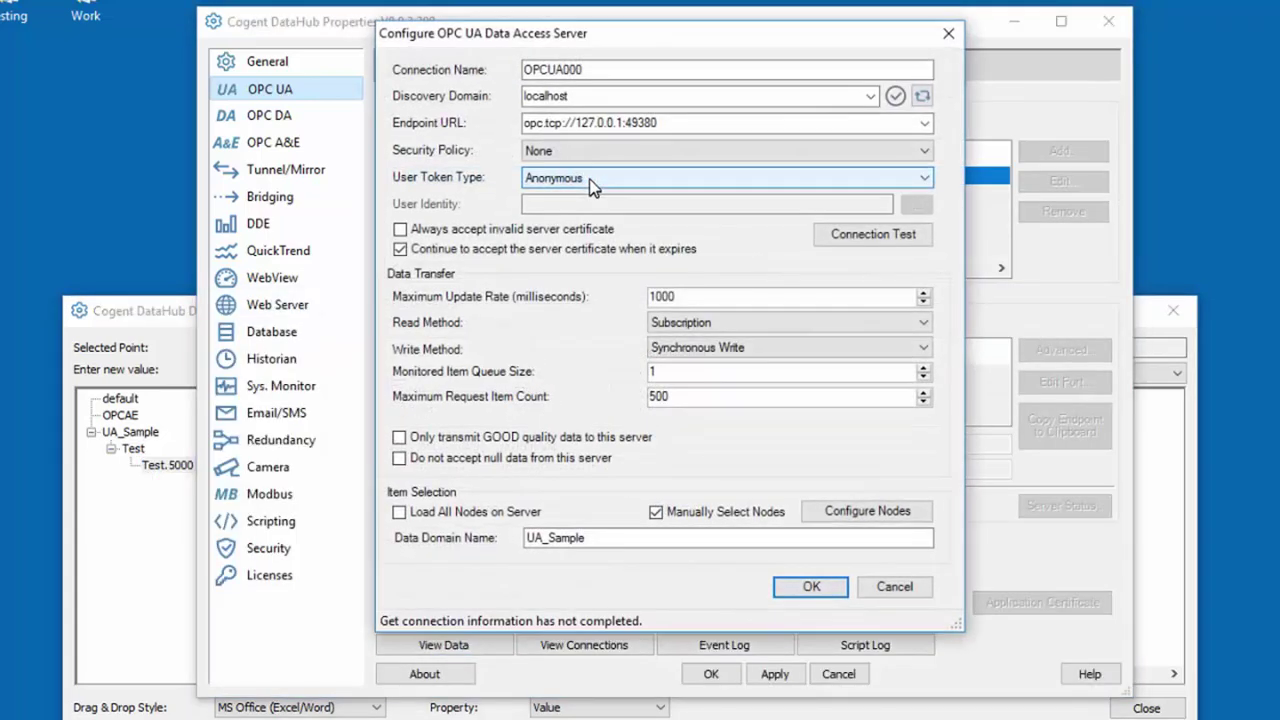
drag(686, 296, 650, 298)
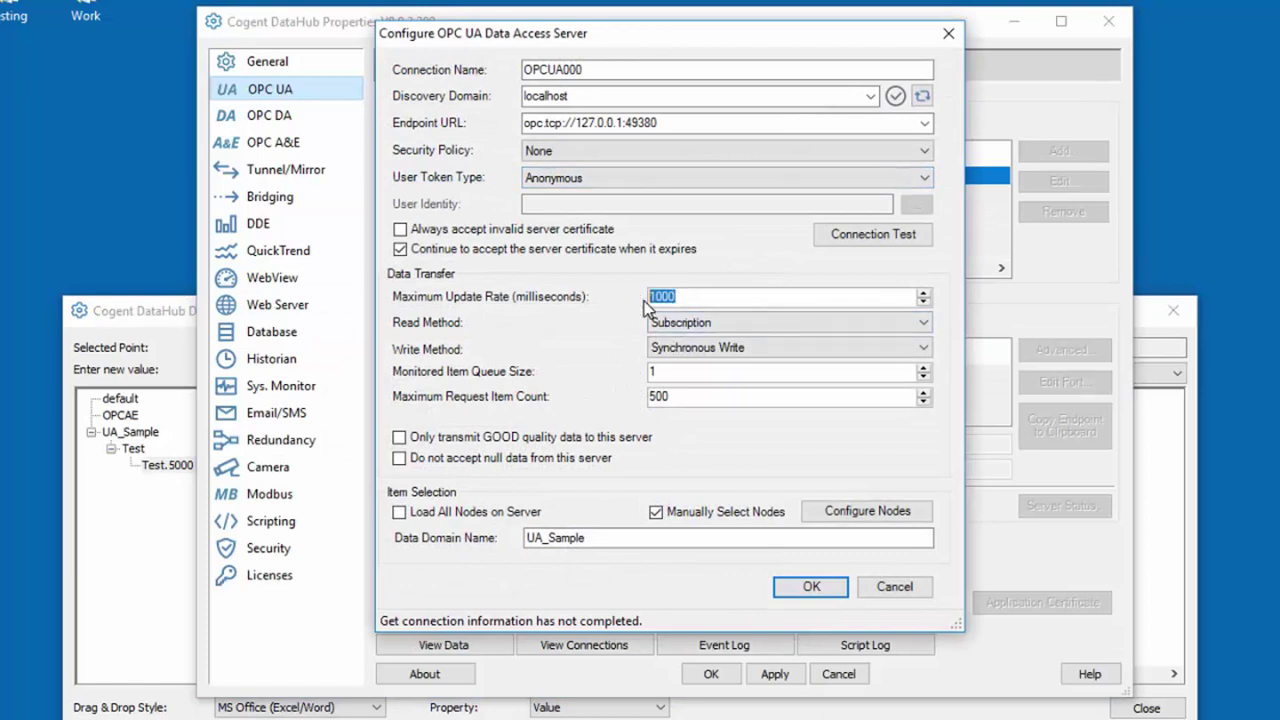
text(250)
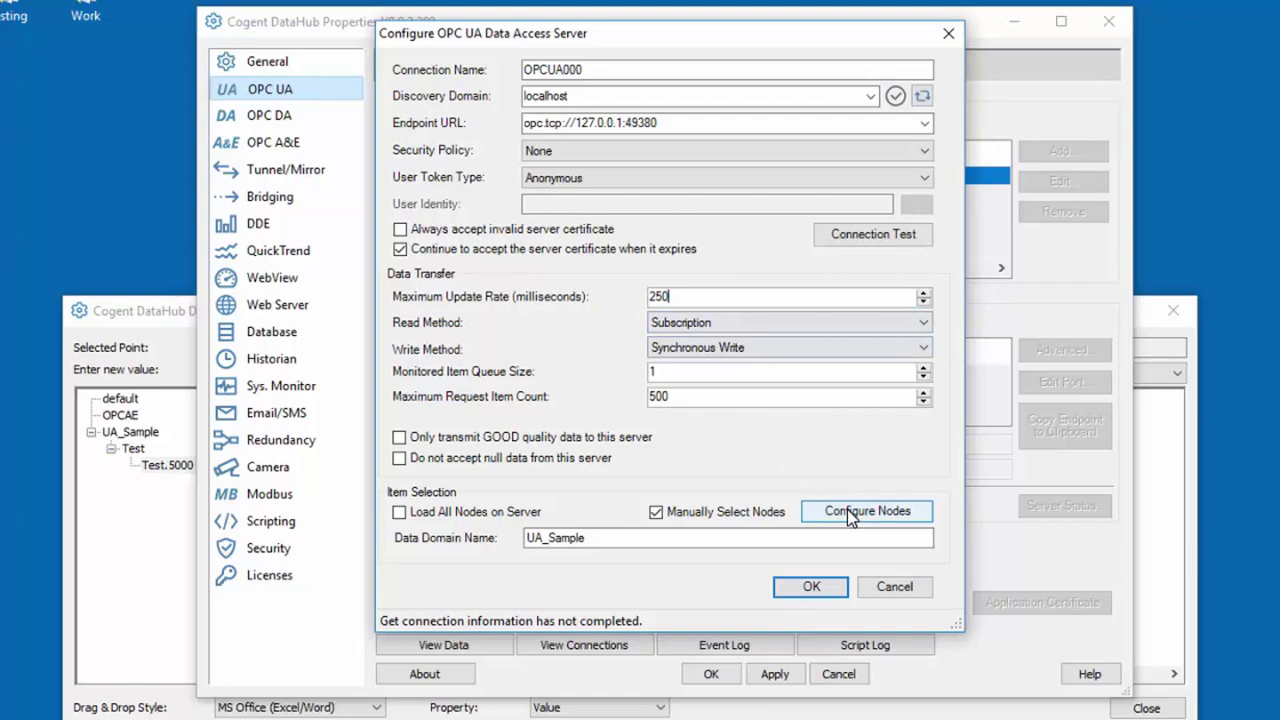
click(809, 588)
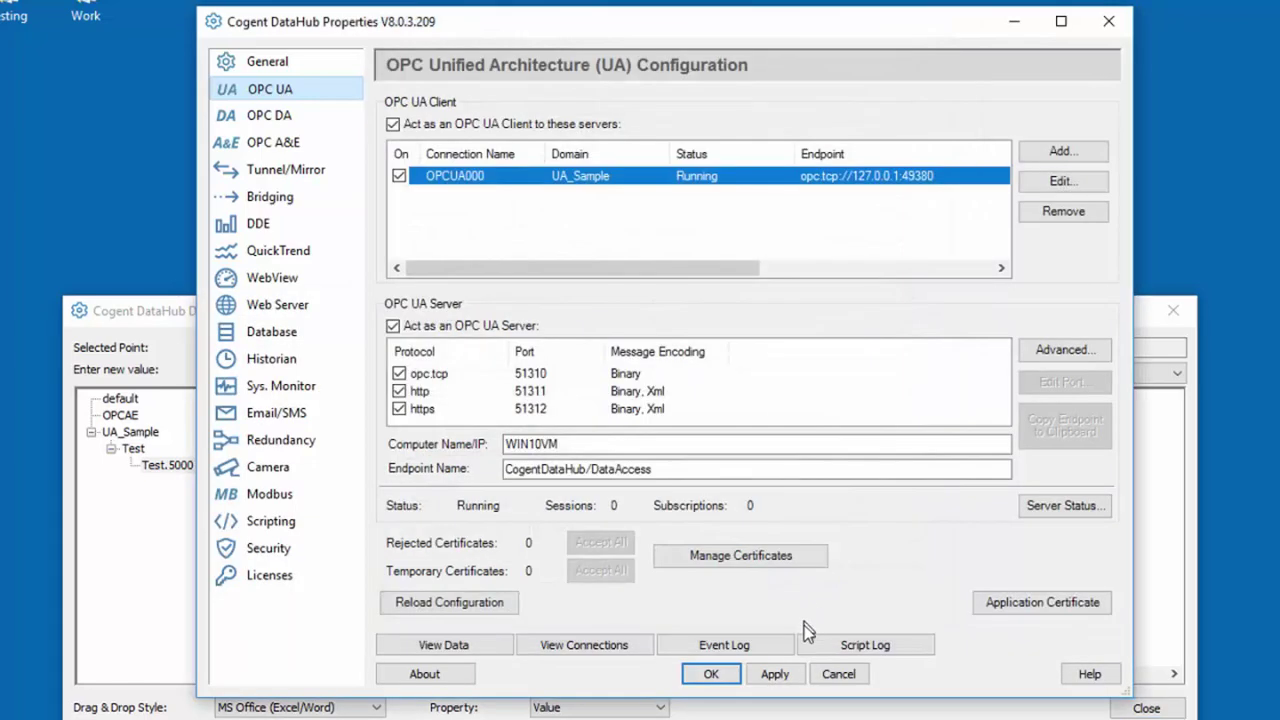
click(791, 677)
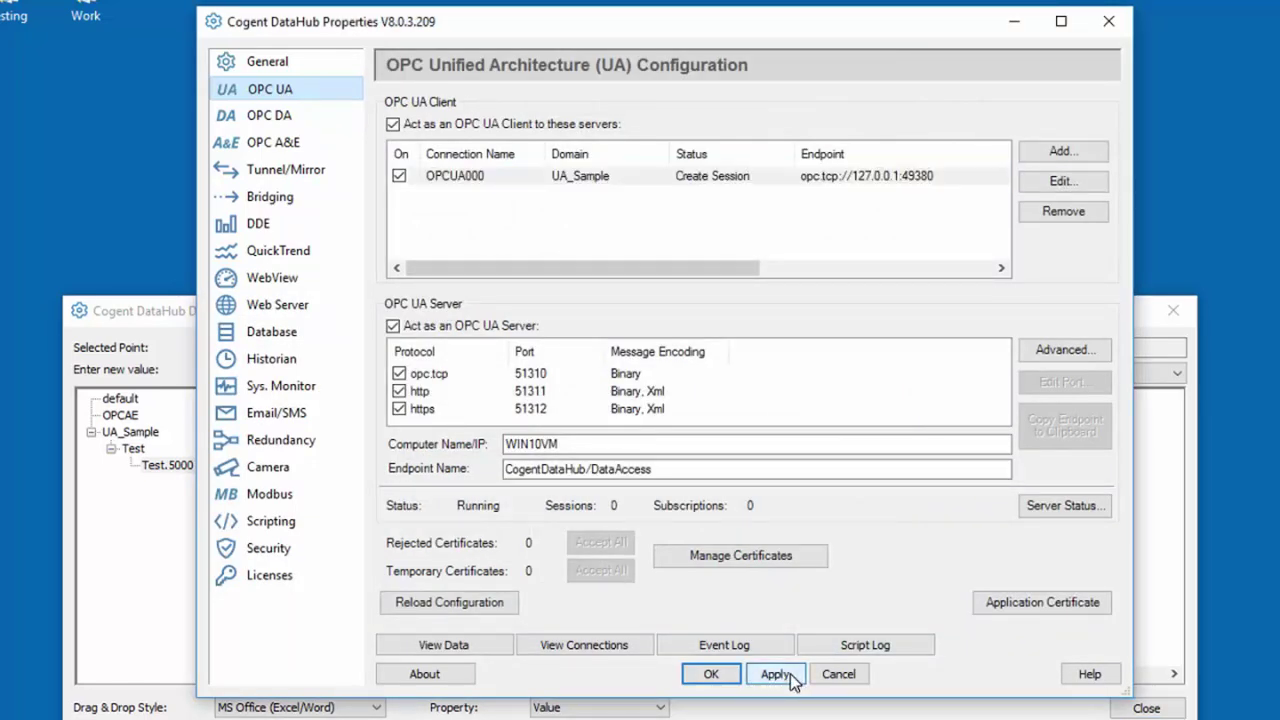
click(167, 309)
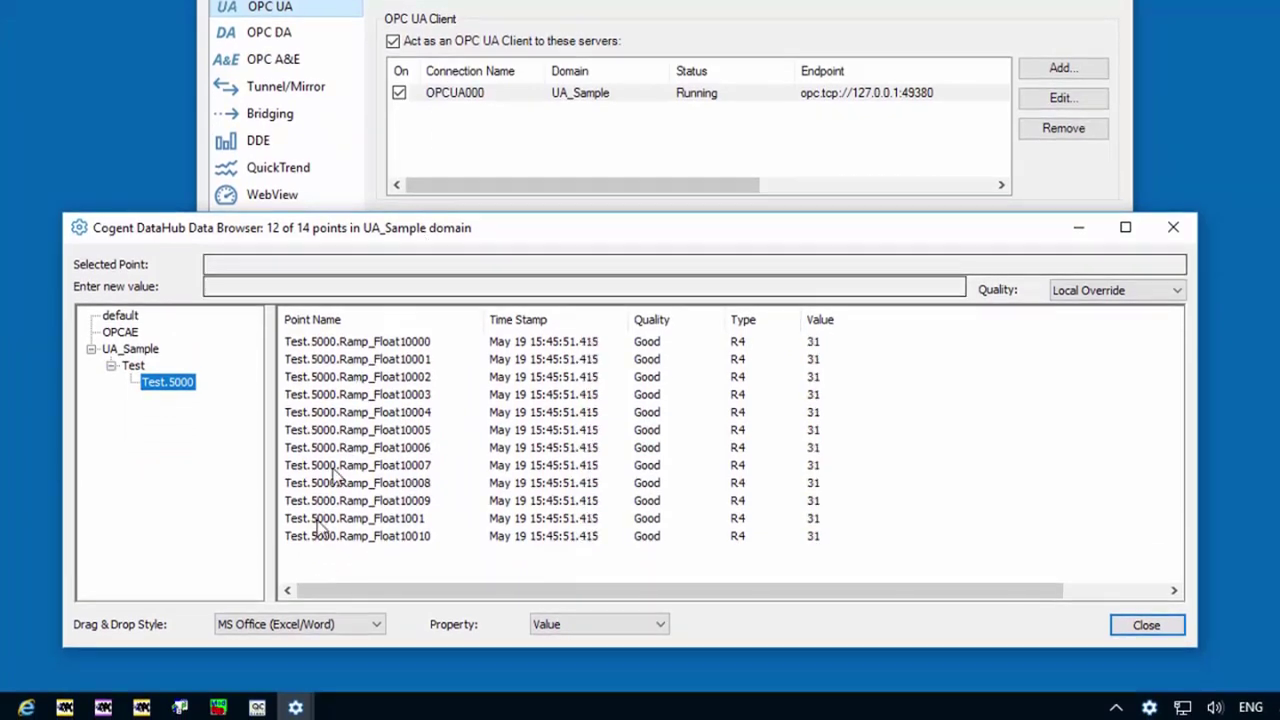
Restore the OPC .NET API Sample Data Access Client from the taskbar
click(180, 705)
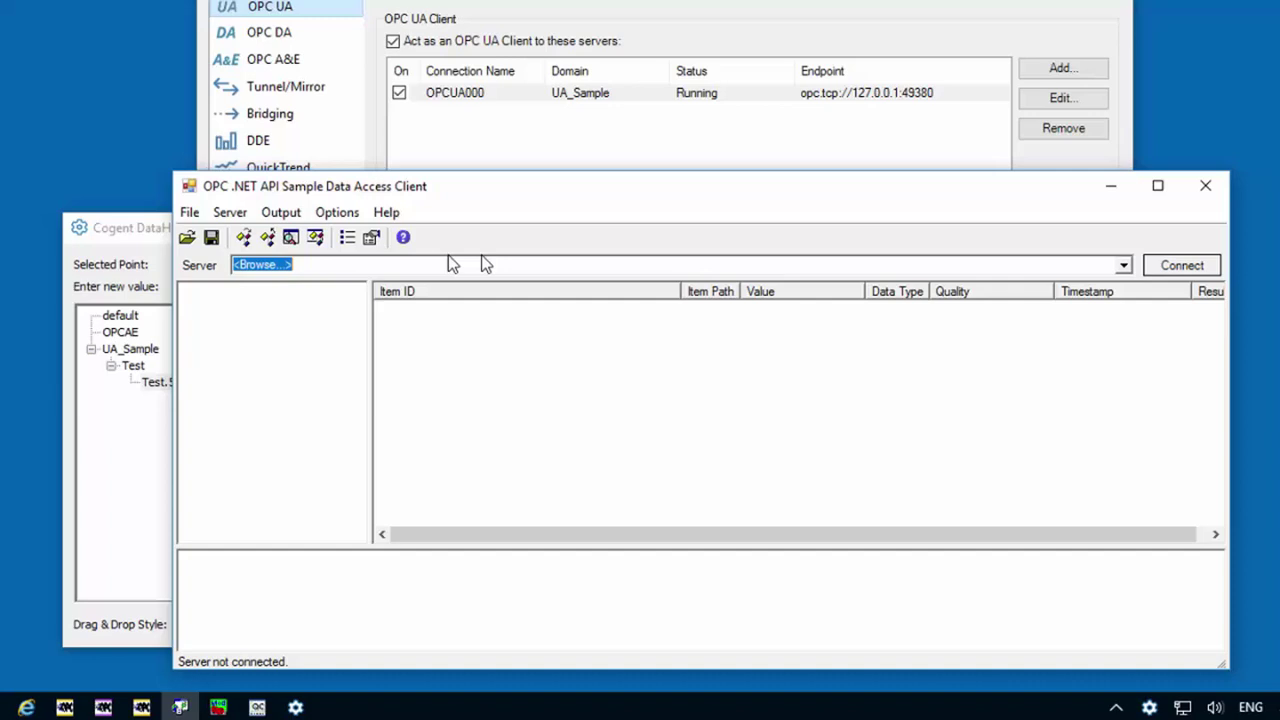
Connect the sample client to the Cogent.DataHub server chosen through <Browse...>
click(1124, 266)
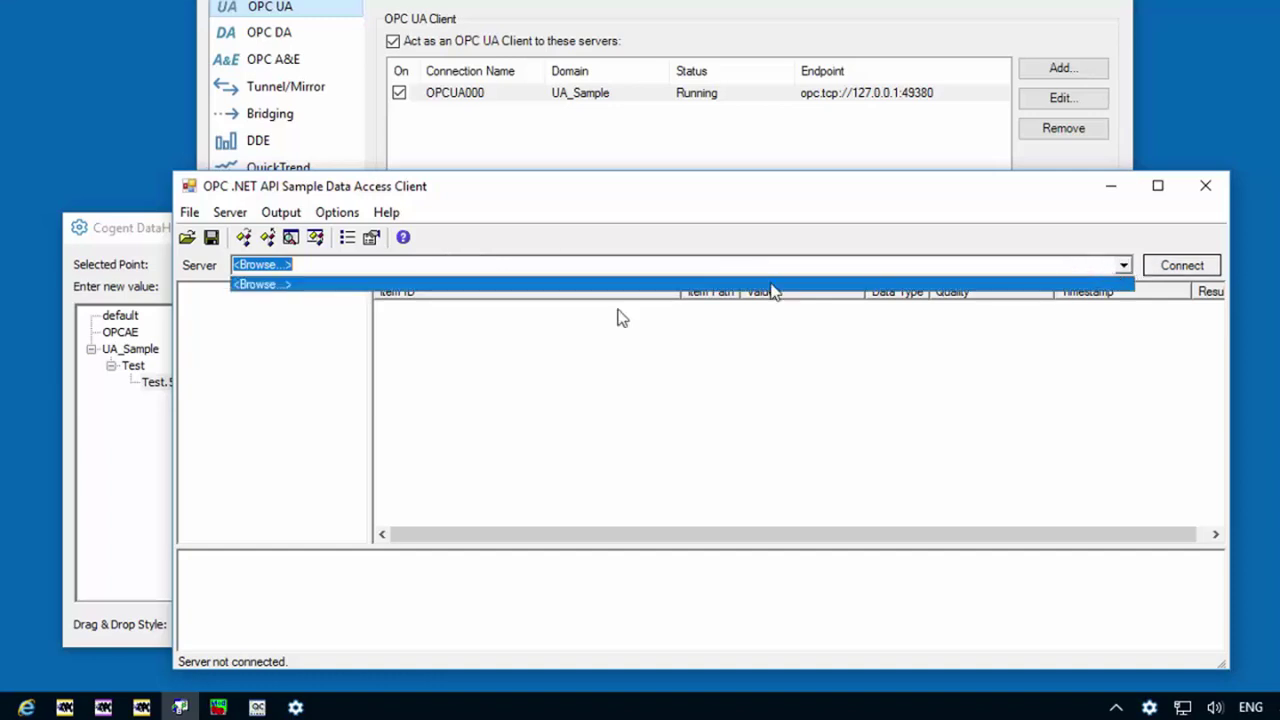
click(262, 285)
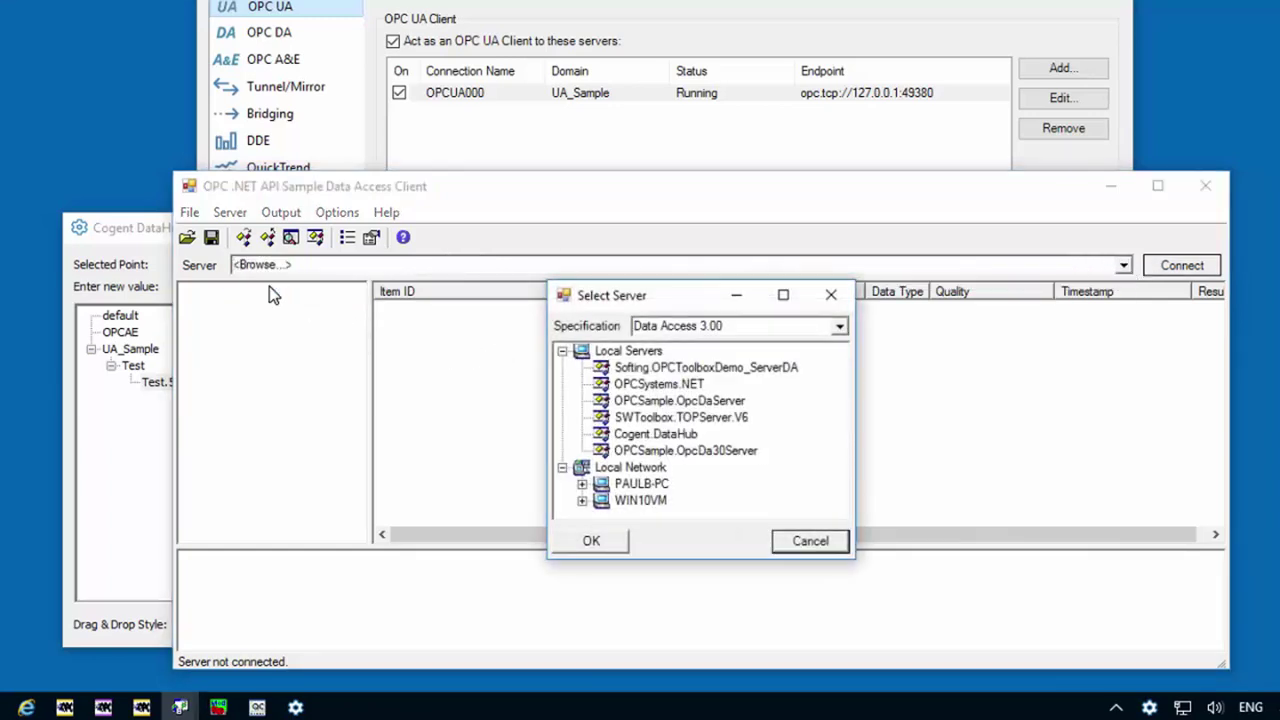
click(668, 436)
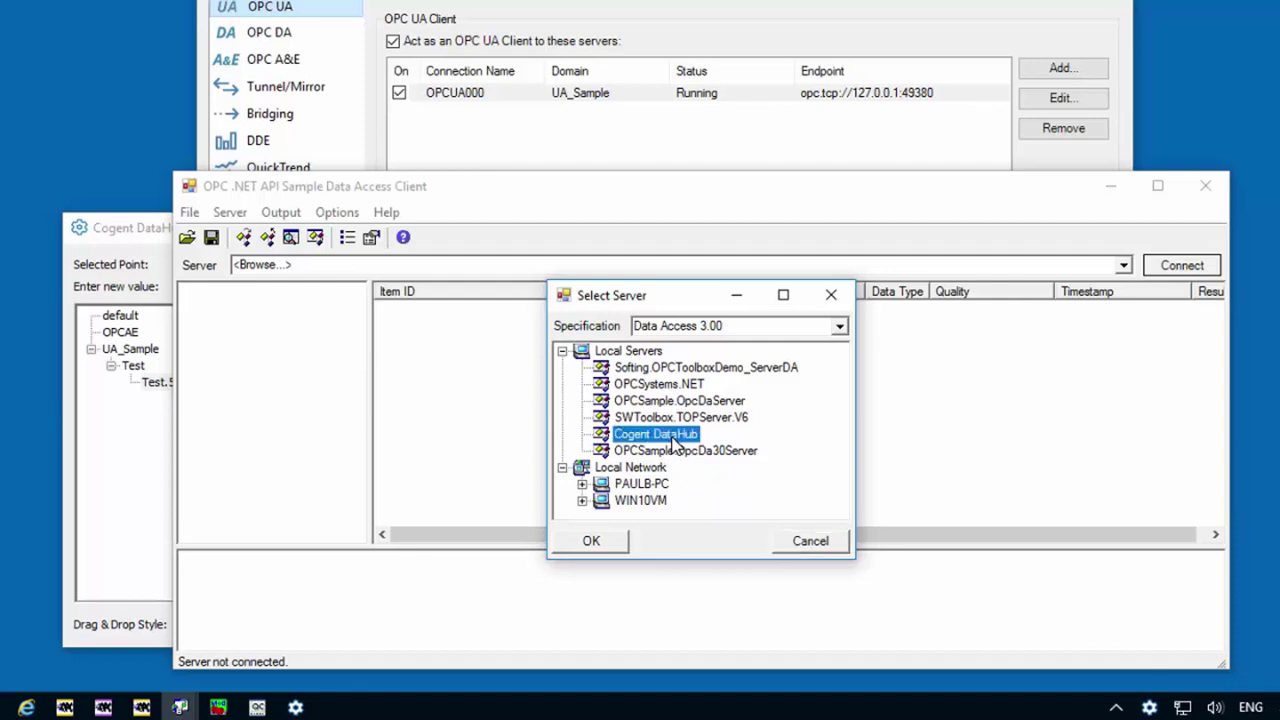
click(592, 541)
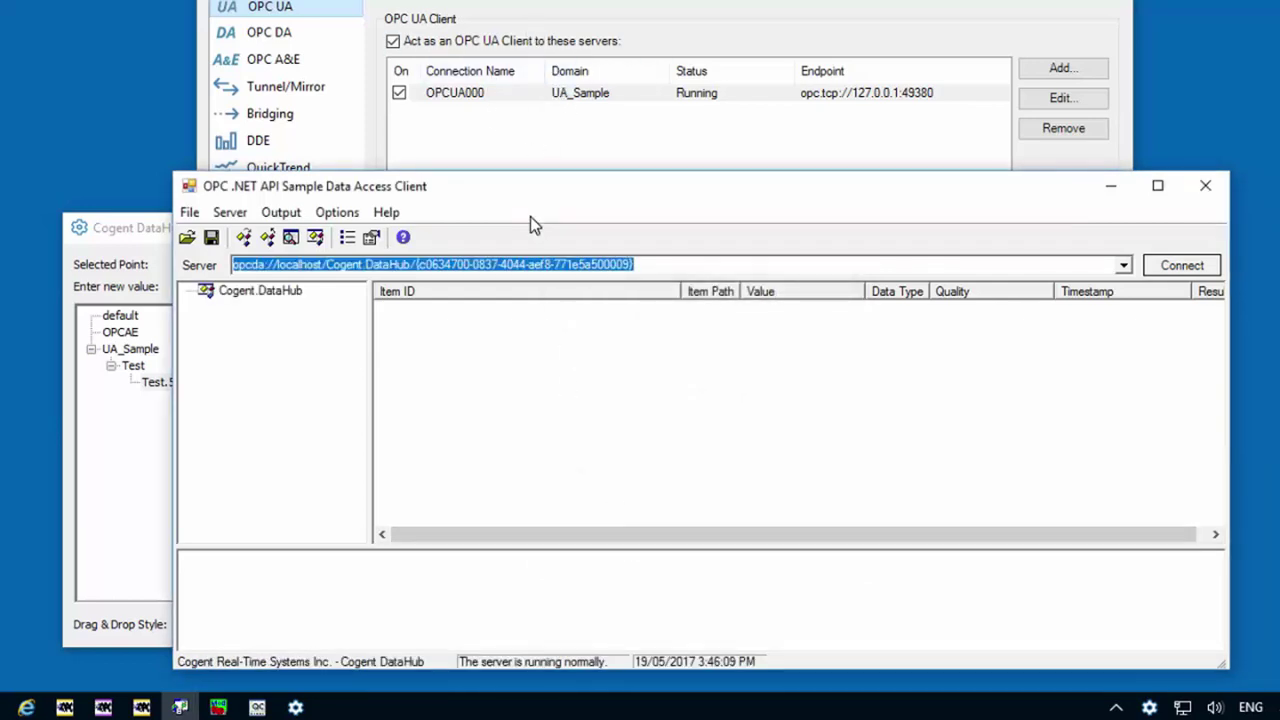
click(264, 292)
Create a subscription on Cogent.DataHub named DH with update rate 250
right_click(266, 291)
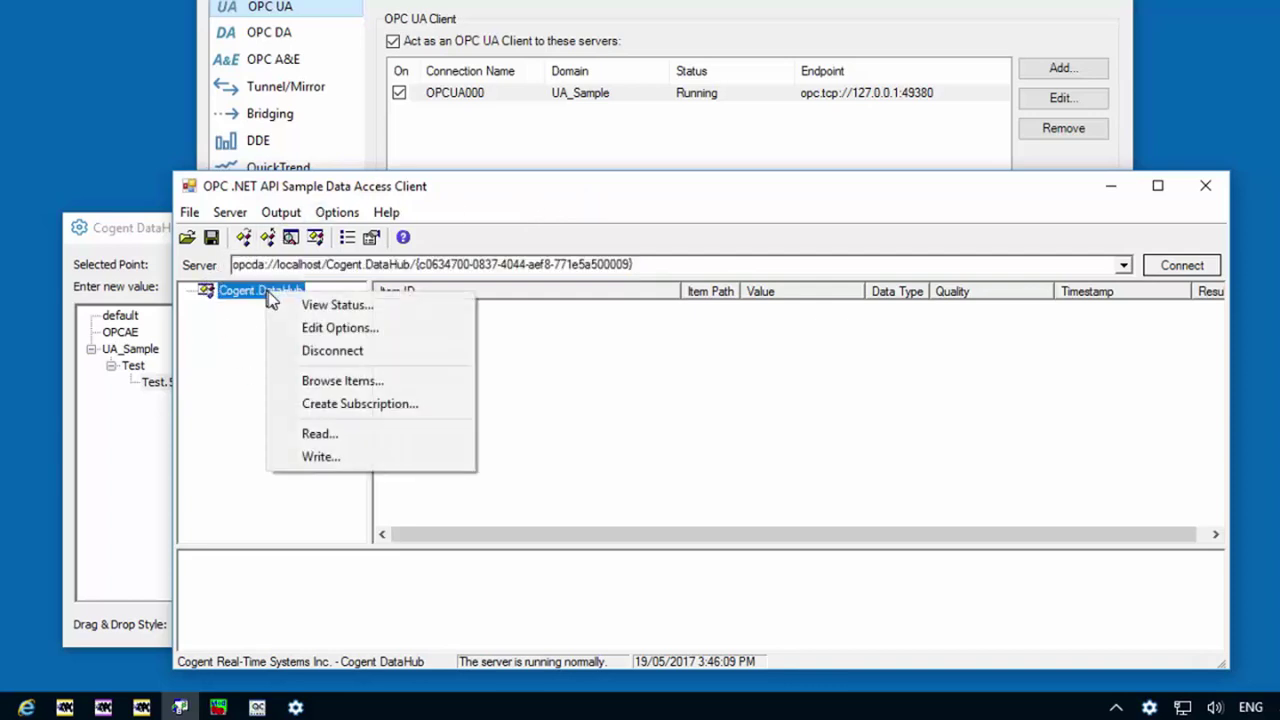
click(366, 405)
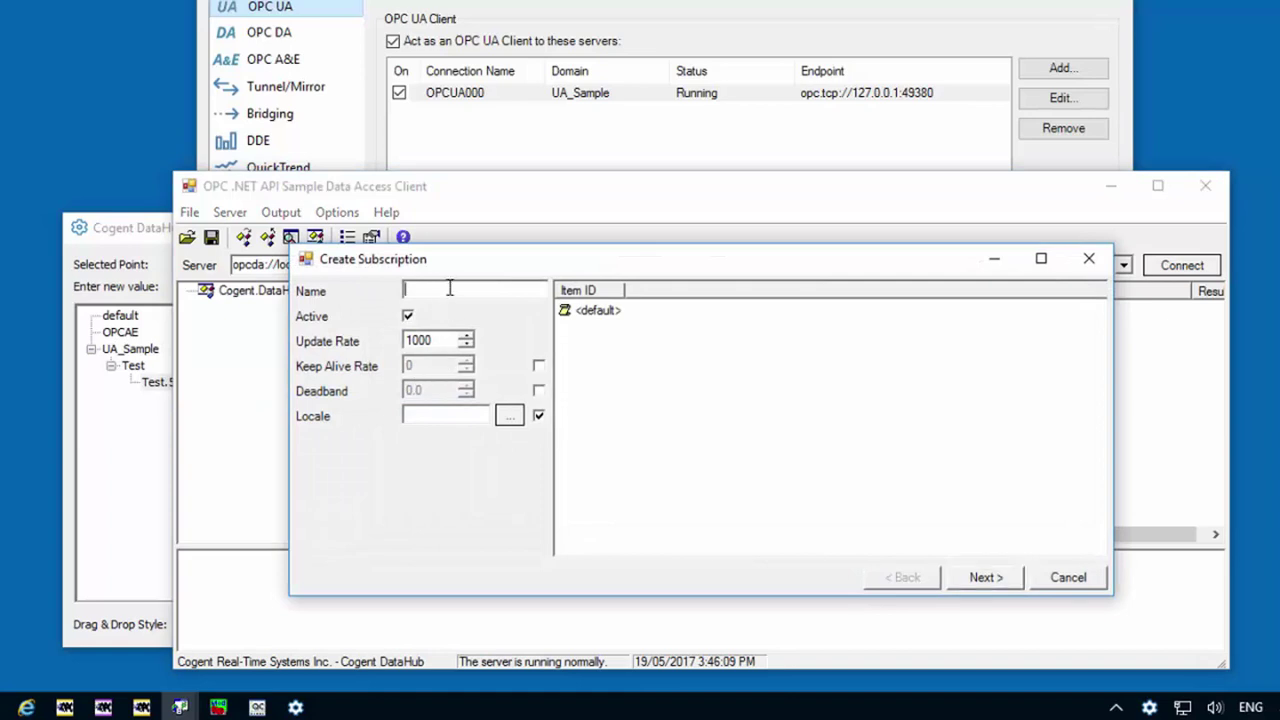
text(DH)
drag(430, 341, 365, 343)
text(250)
click(1017, 587)
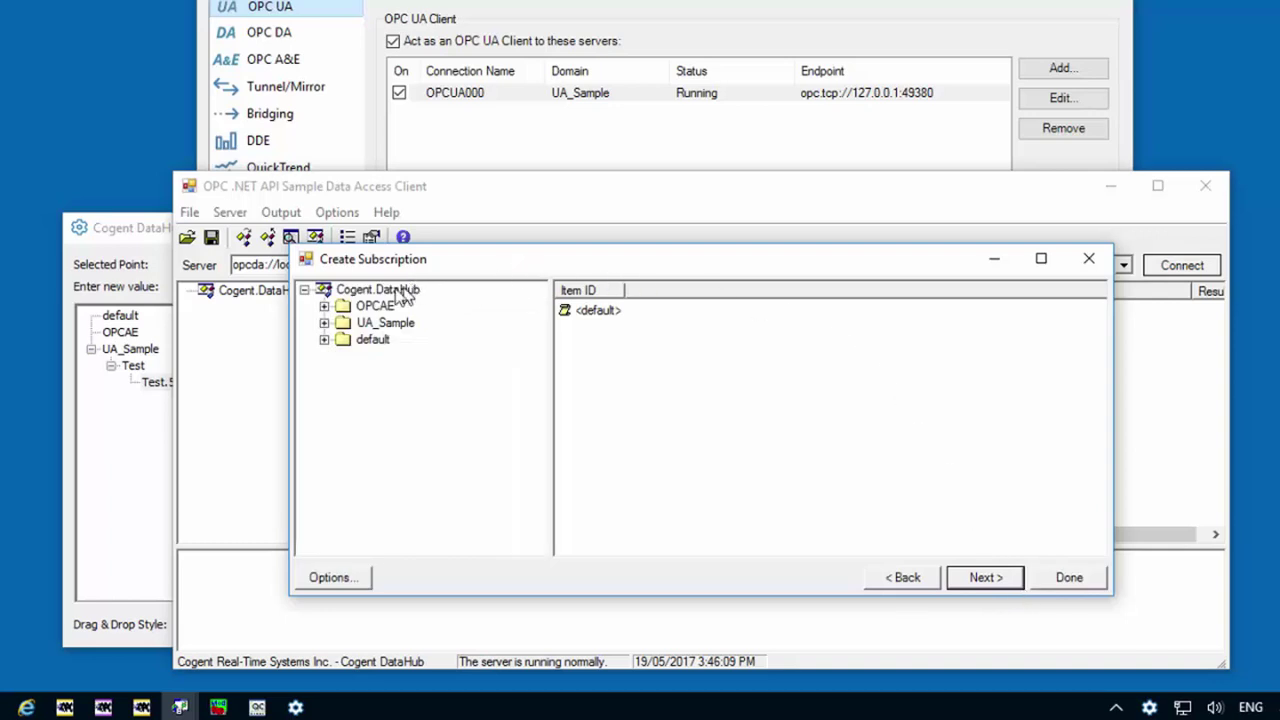
Add all Test.5000 Ramp_Float points under UA_Sample > Test to the DH subscription
click(324, 323)
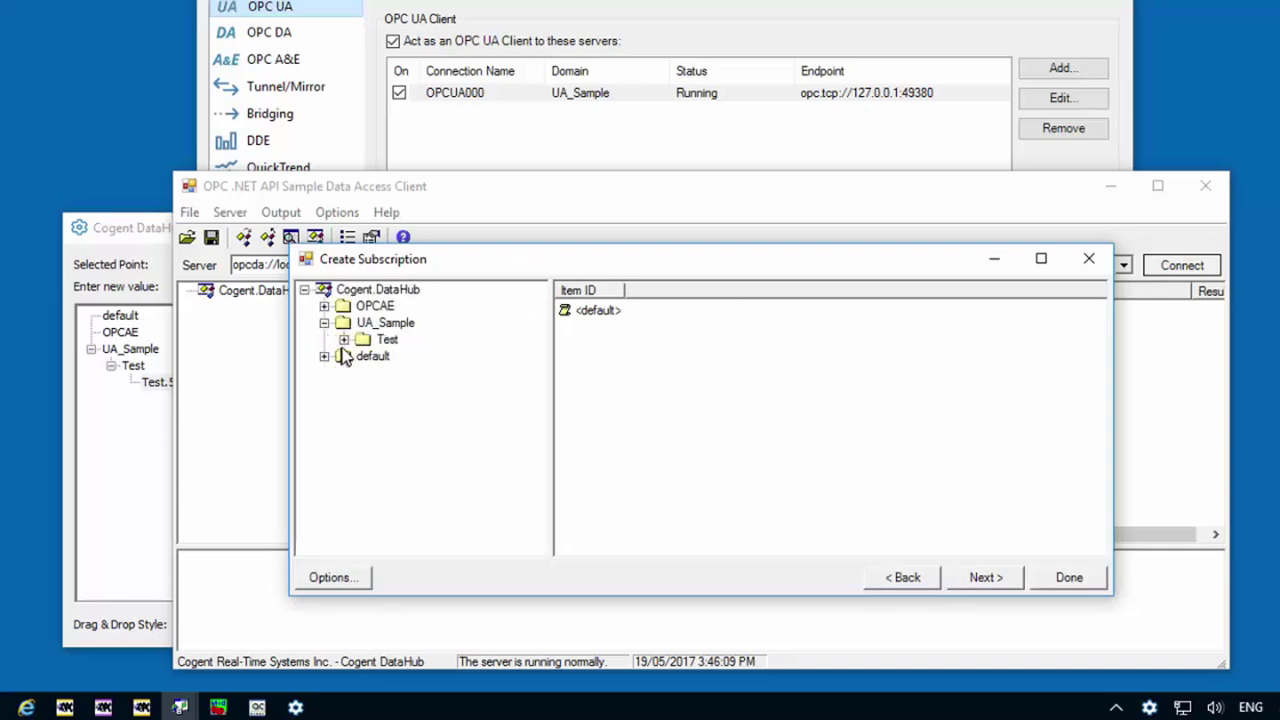
click(344, 340)
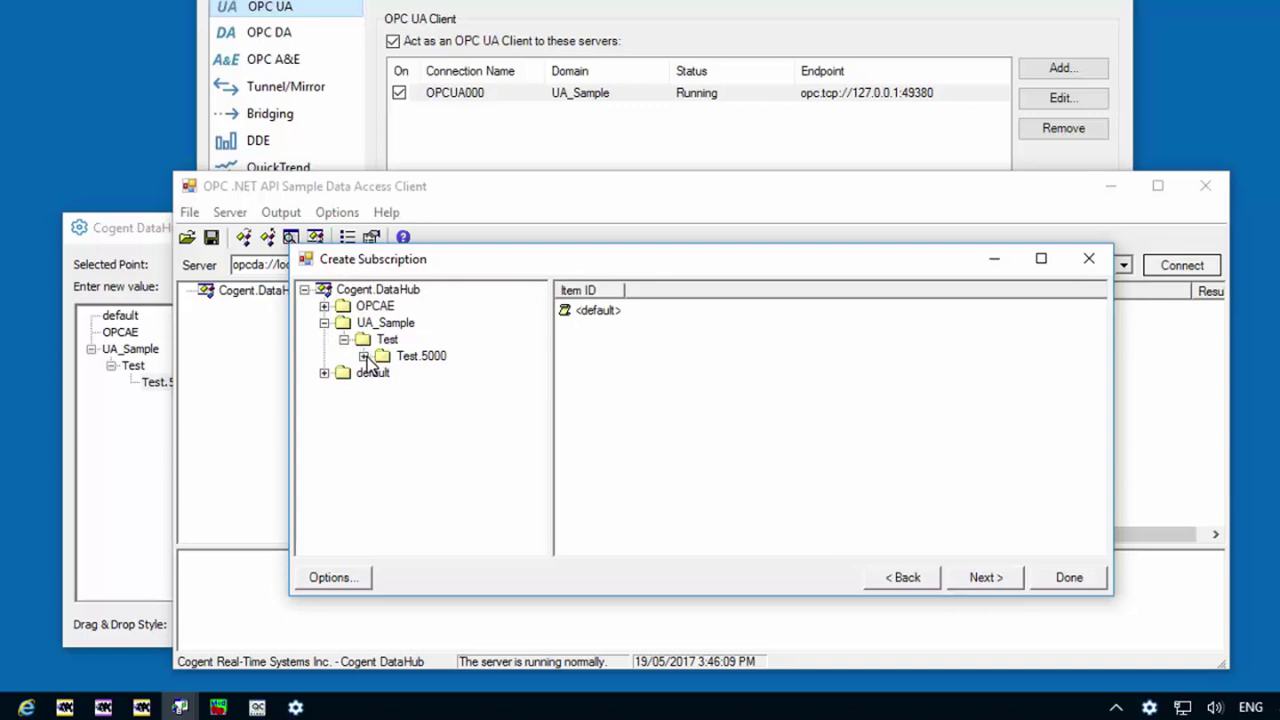
click(365, 357)
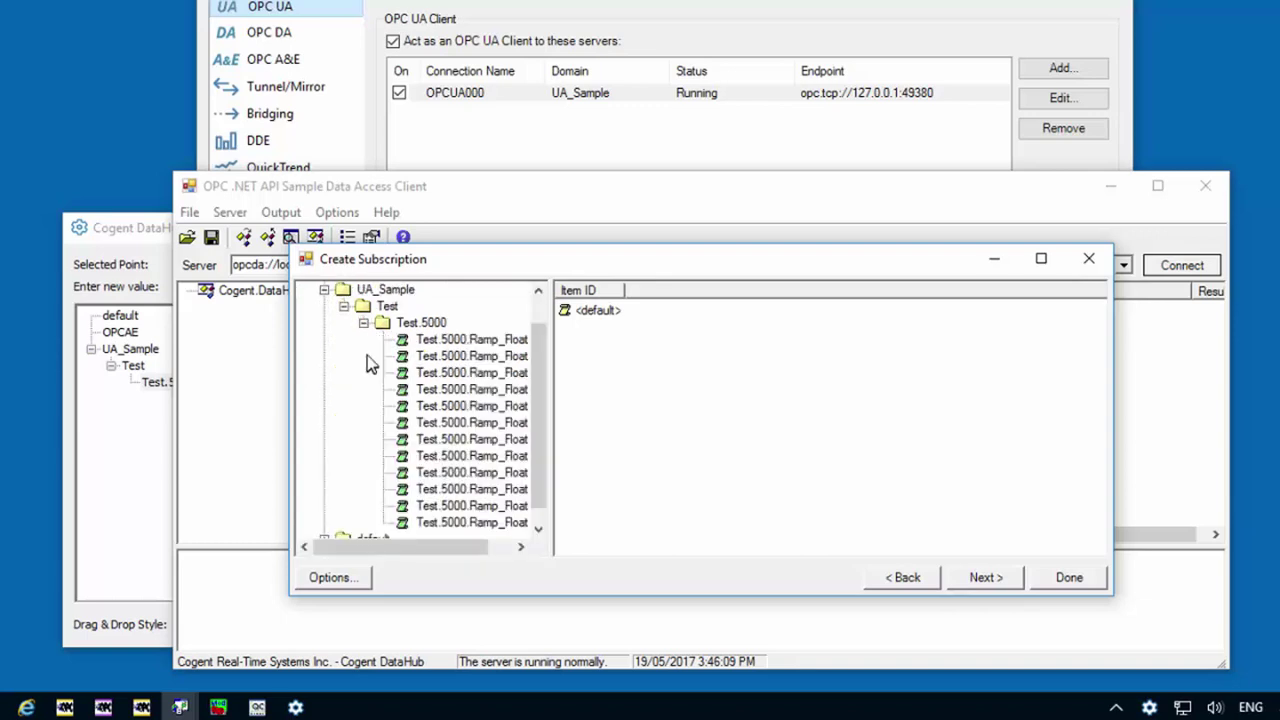
right_click(428, 326)
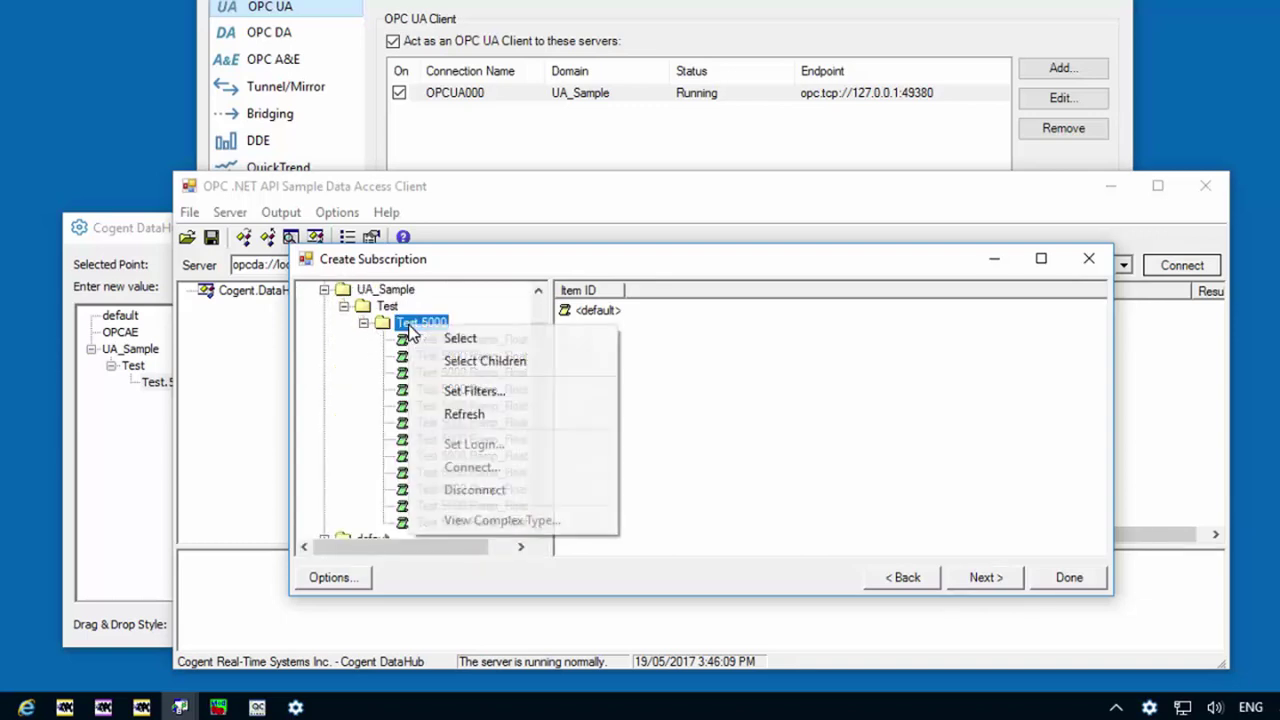
click(449, 364)
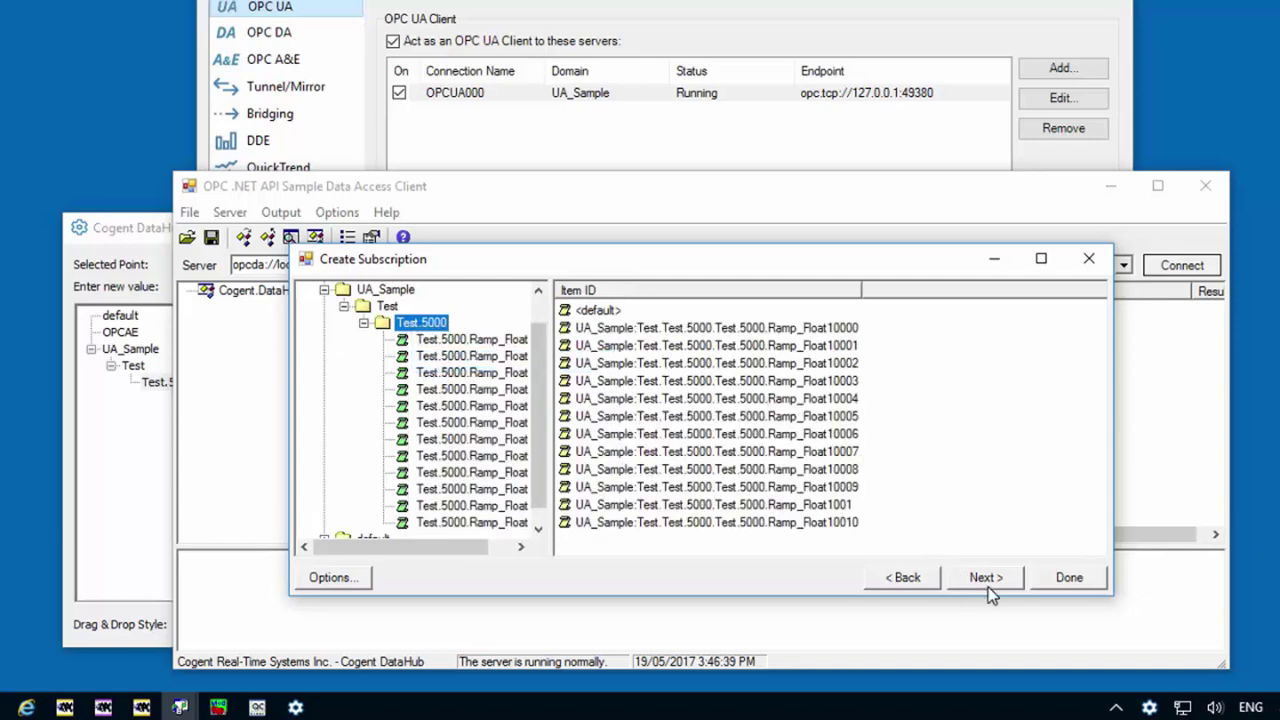
Finish creating subscription DH so its twelve Ramp_Float items show live, good-quality values
click(1069, 577)
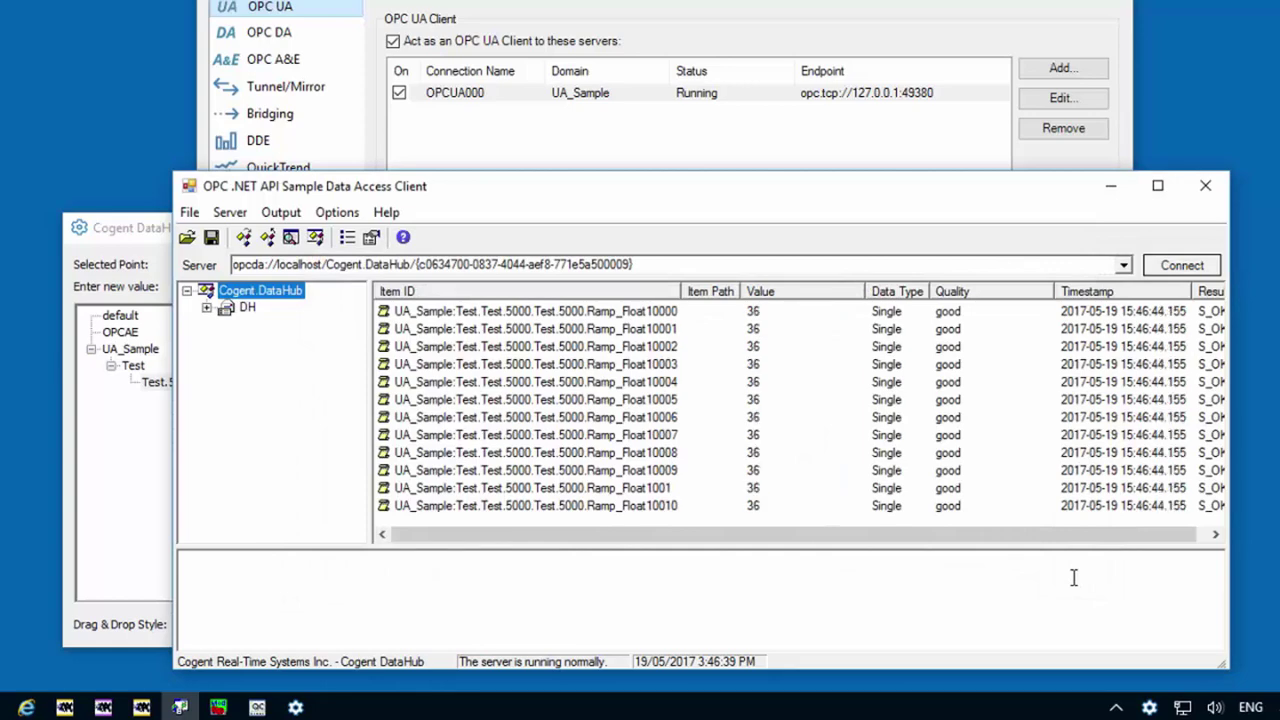